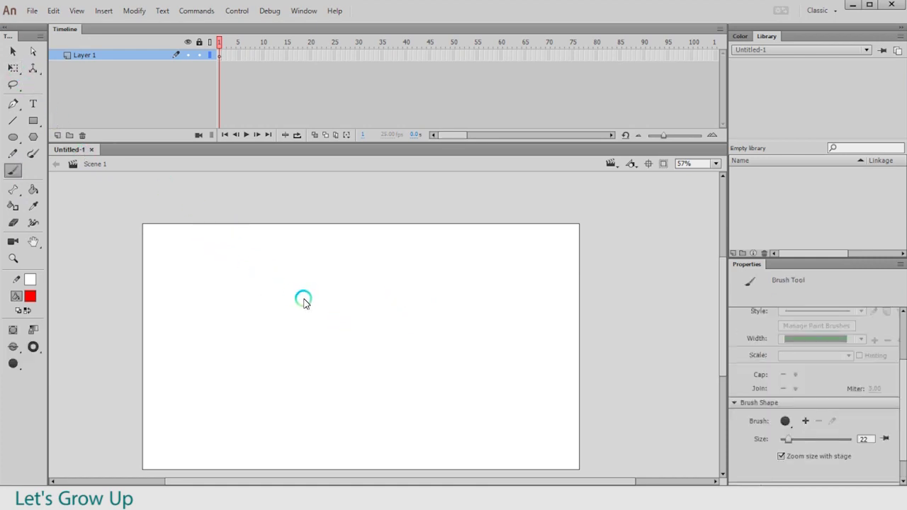
{"action": "key", "text": "v"}
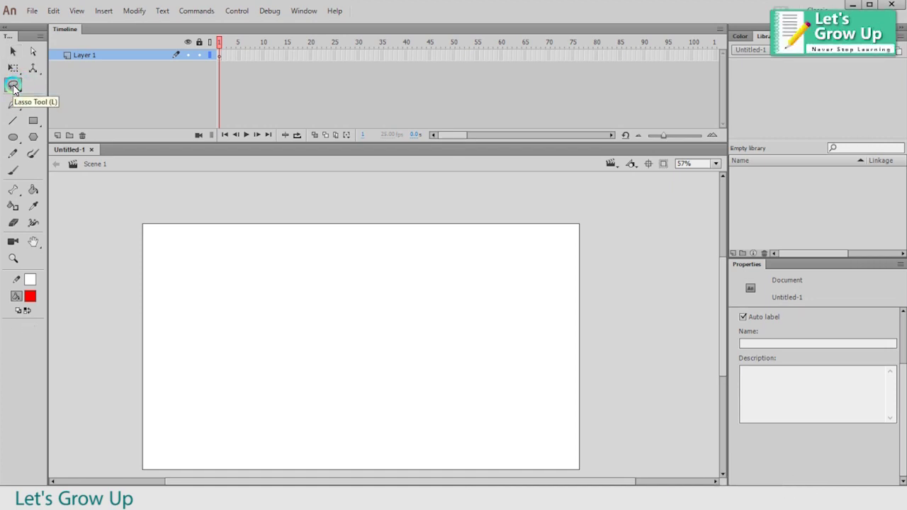
{"action": "left_click", "coordinate": [14, 86]}
{"action": "left_click", "coordinate": [21, 87]}
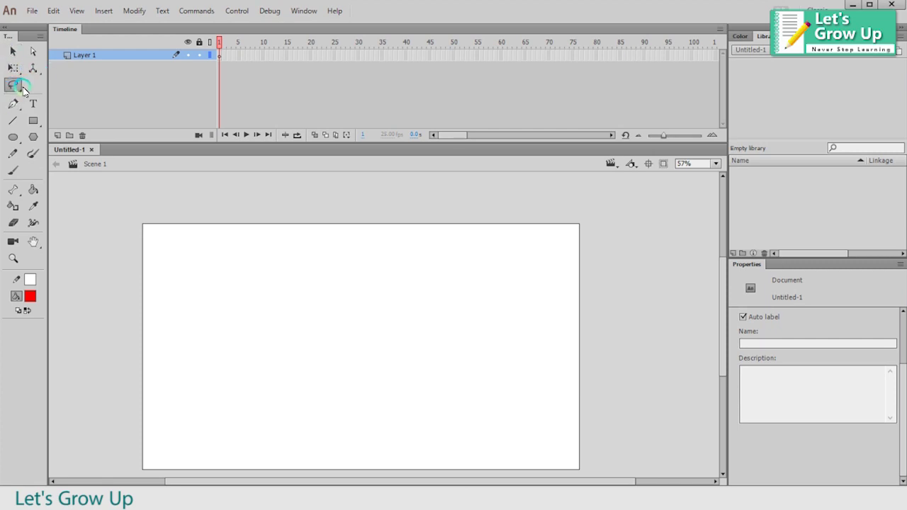
{"action": "left_click", "coordinate": [6, 101]}
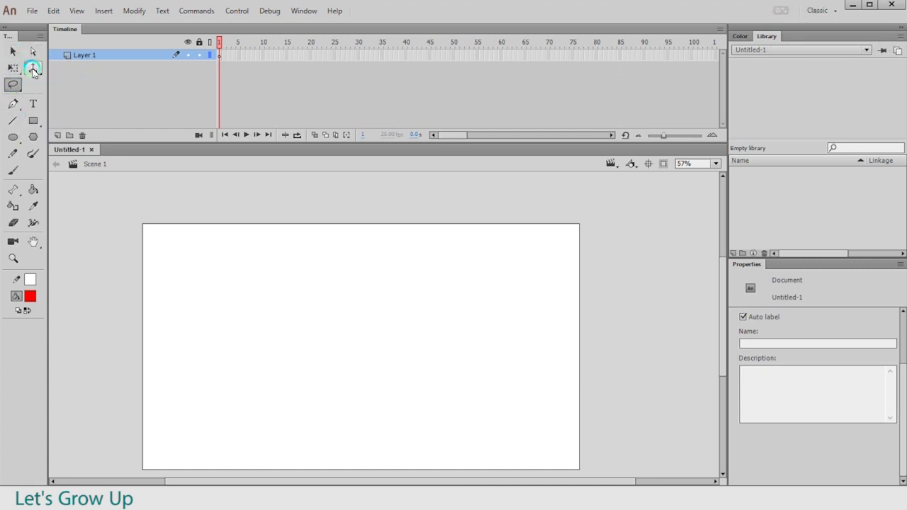
- Draw an open path with the Pen tool across the stage, combining straight segments and one curved segment
{"action": "left_click", "coordinate": [13, 104]}
{"action": "left_click", "coordinate": [175, 252]}
{"action": "left_click", "coordinate": [199, 325]}
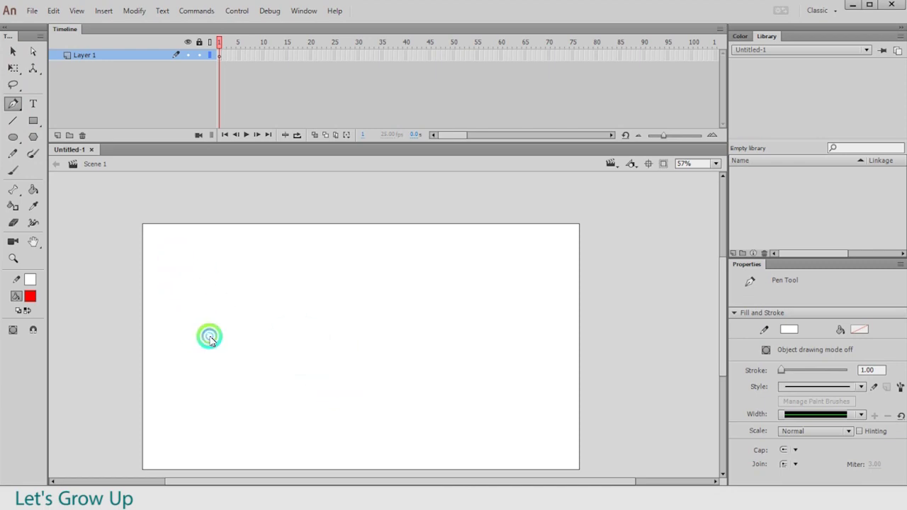
{"action": "left_click", "coordinate": [330, 305]}
{"action": "left_click_drag", "start_coordinate": [421, 365], "coordinate": [428, 431]}
{"action": "double_click", "coordinate": [429, 431]}
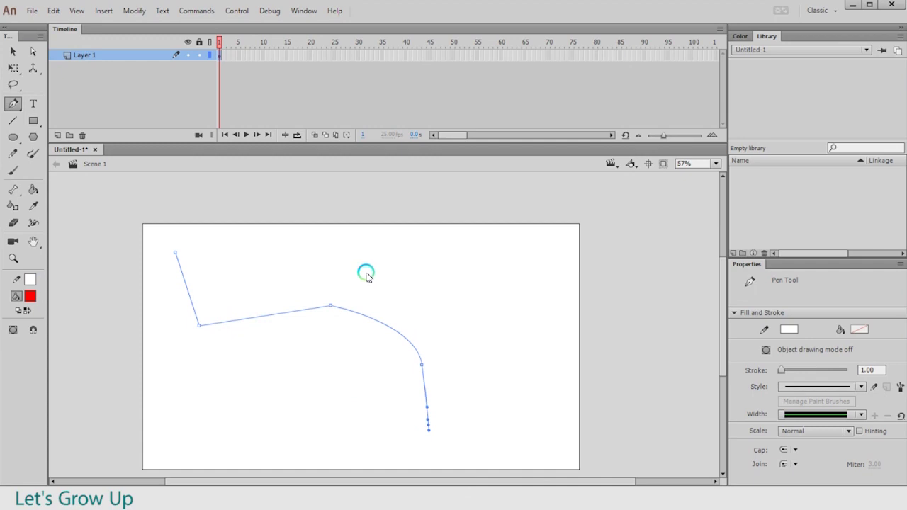
- Select the entire pen path with the Selection tool and delete it
{"action": "key", "text": "v"}
{"action": "left_click_drag", "start_coordinate": [167, 212], "coordinate": [632, 440]}
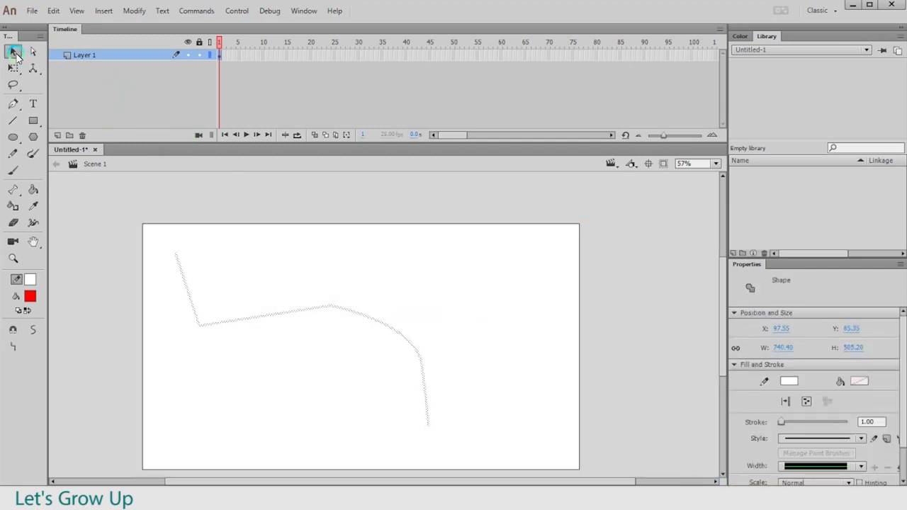
{"action": "left_click", "coordinate": [229, 283]}
{"action": "left_click_drag", "start_coordinate": [138, 210], "coordinate": [537, 434]}
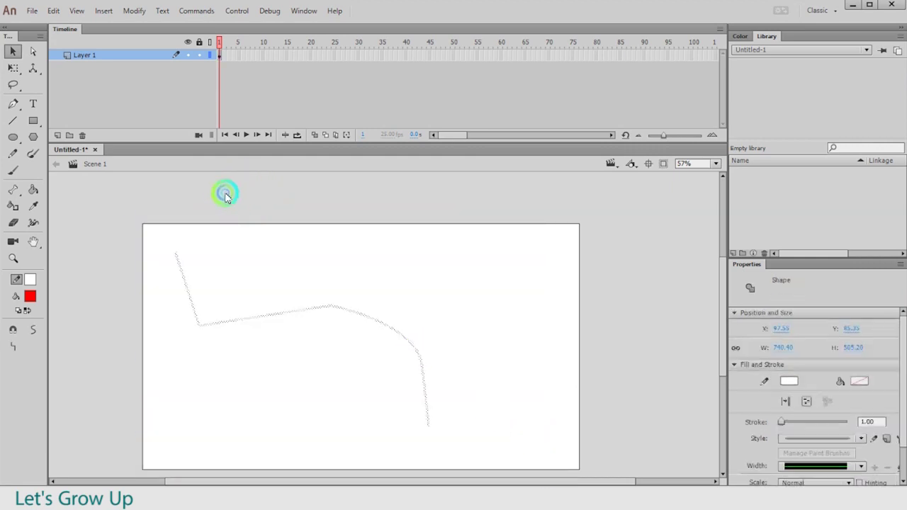
{"action": "left_click", "coordinate": [124, 202]}
{"action": "left_click_drag", "start_coordinate": [115, 188], "coordinate": [386, 408]}
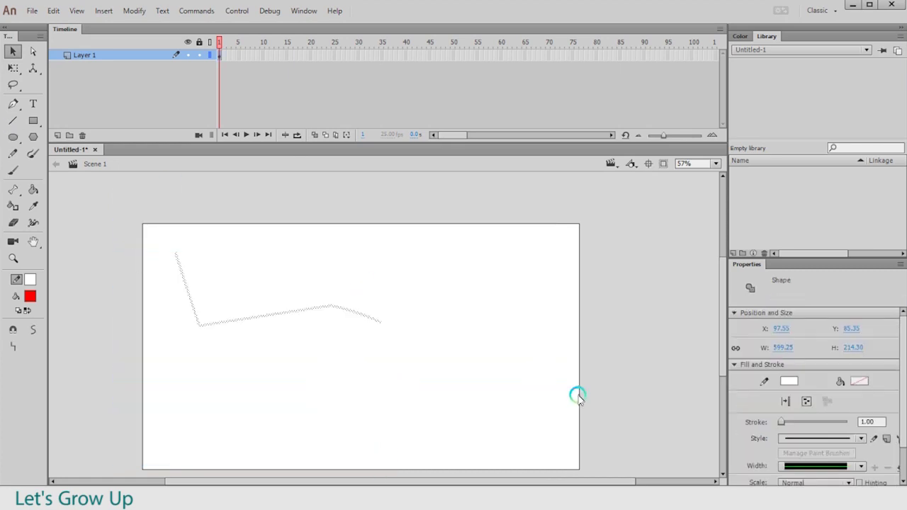
{"action": "left_click_drag", "start_coordinate": [153, 237], "coordinate": [562, 443]}
{"action": "key", "text": "Delete"}
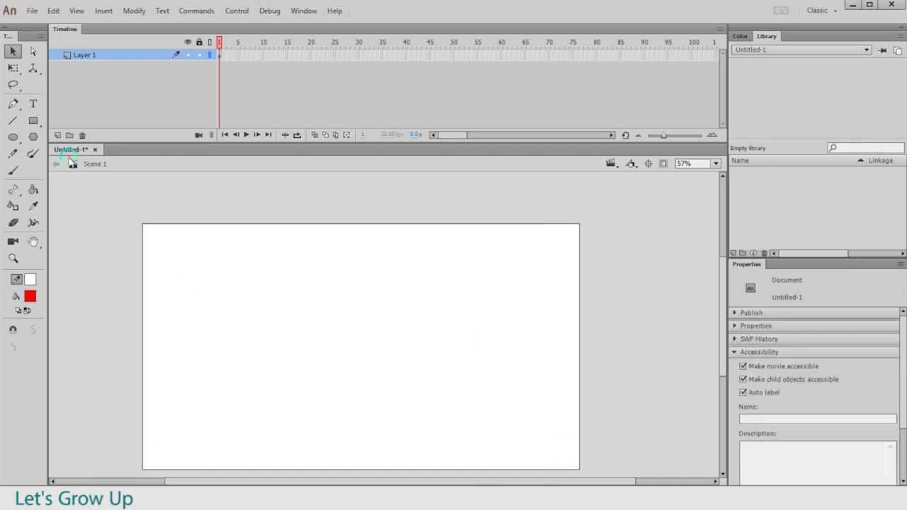
- Set the stroke colour to black and draw a long winding curved path across the stage with the Pen tool
{"action": "left_click", "coordinate": [29, 281]}
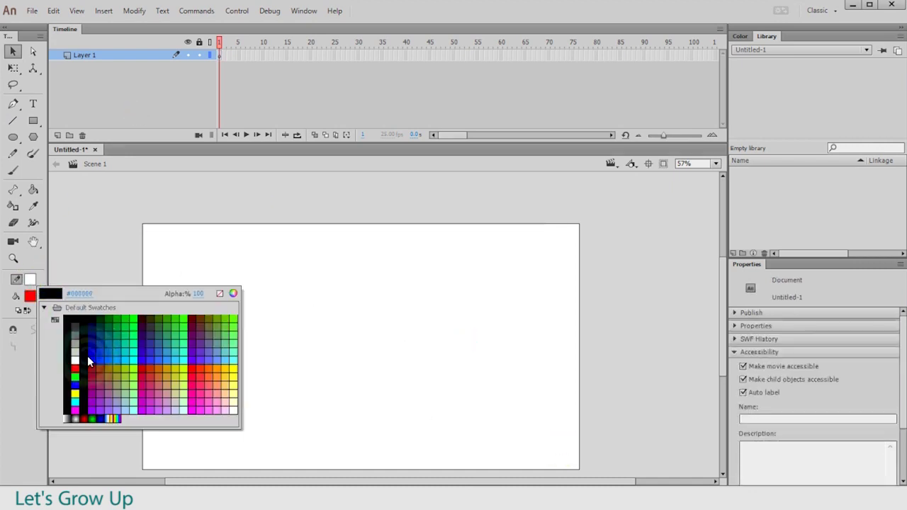
{"action": "left_click", "coordinate": [85, 357]}
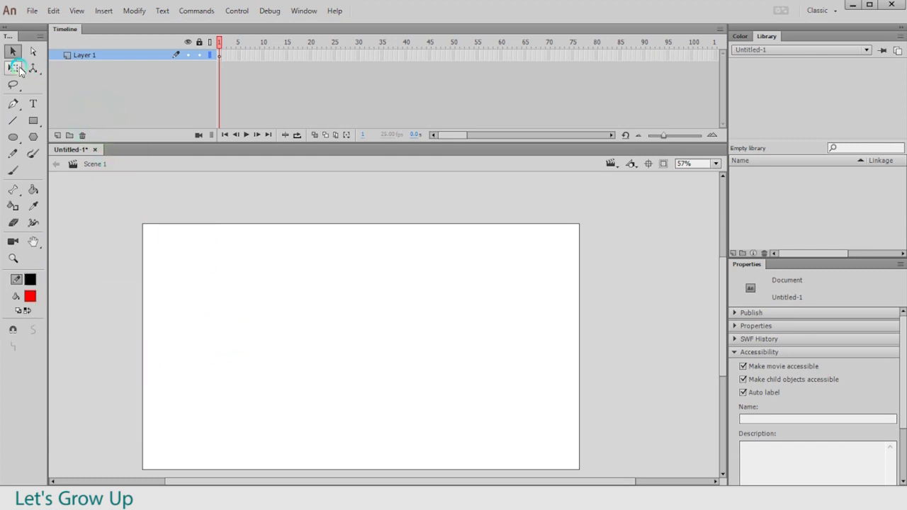
{"action": "left_click", "coordinate": [13, 103]}
{"action": "left_click_drag", "start_coordinate": [242, 371], "coordinate": [233, 359]}
{"action": "mouse_move", "coordinate": [186, 295]}
{"action": "left_mouse_down"}
{"action": "mouse_move", "coordinate": [286, 278]}
{"action": "mouse_move", "coordinate": [279, 243]}
{"action": "left_mouse_up"}
{"action": "left_click_drag", "start_coordinate": [253, 228], "coordinate": [222, 214]}
{"action": "left_click_drag", "start_coordinate": [213, 207], "coordinate": [303, 208]}
{"action": "left_click_drag", "start_coordinate": [322, 223], "coordinate": [344, 282]}
{"action": "left_click_drag", "start_coordinate": [325, 319], "coordinate": [297, 353]}
{"action": "left_click_drag", "start_coordinate": [298, 387], "coordinate": [401, 385]}
{"action": "left_click_drag", "start_coordinate": [391, 334], "coordinate": [453, 329]}
{"action": "left_click_drag", "start_coordinate": [446, 369], "coordinate": [440, 414]}
{"action": "left_click_drag", "start_coordinate": [438, 426], "coordinate": [413, 445]}
{"action": "left_click_drag", "start_coordinate": [350, 456], "coordinate": [299, 442]}
{"action": "left_click_drag", "start_coordinate": [216, 360], "coordinate": [203, 337]}
{"action": "left_click_drag", "start_coordinate": [176, 296], "coordinate": [227, 244]}
{"action": "left_click_drag", "start_coordinate": [236, 250], "coordinate": [240, 261]}
{"action": "left_click_drag", "start_coordinate": [253, 264], "coordinate": [282, 266]}
{"action": "left_click", "coordinate": [277, 349]}
{"action": "left_click", "coordinate": [205, 341]}
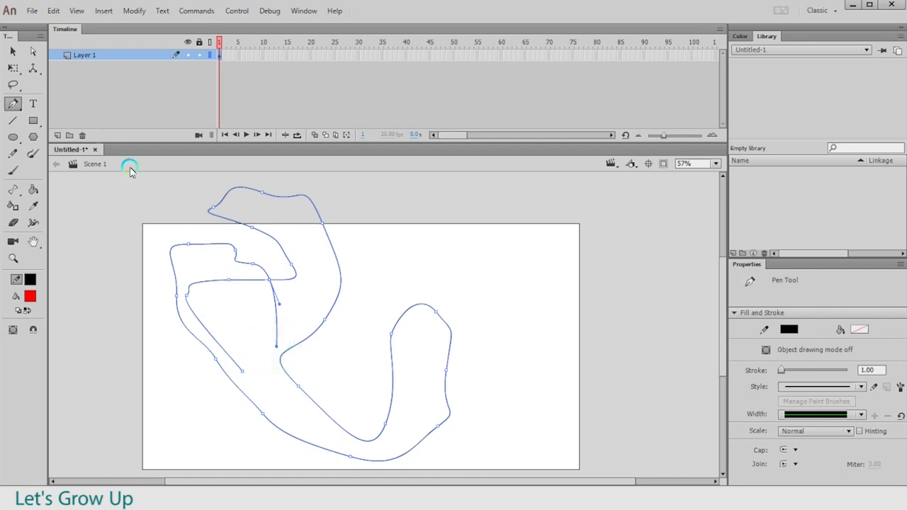
- Select part of the winding path with the Selection tool and clear the selection
{"action": "left_click", "coordinate": [14, 52]}
{"action": "left_click", "coordinate": [416, 340]}
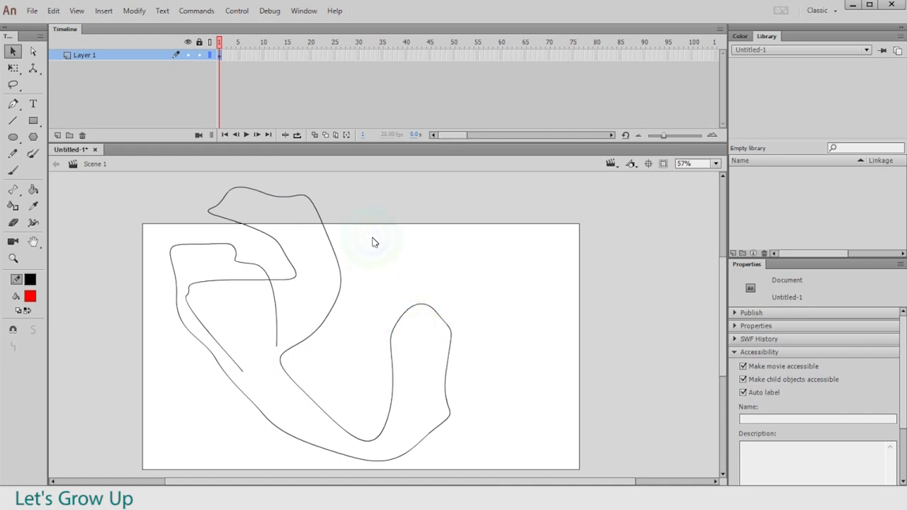
{"action": "left_click_drag", "start_coordinate": [392, 219], "coordinate": [147, 467]}
{"action": "left_click", "coordinate": [417, 288]}
{"action": "left_click", "coordinate": [226, 255]}
- Add the static text "Let's Grow Up" in the upper right area of the stage
{"action": "left_click", "coordinate": [33, 105]}
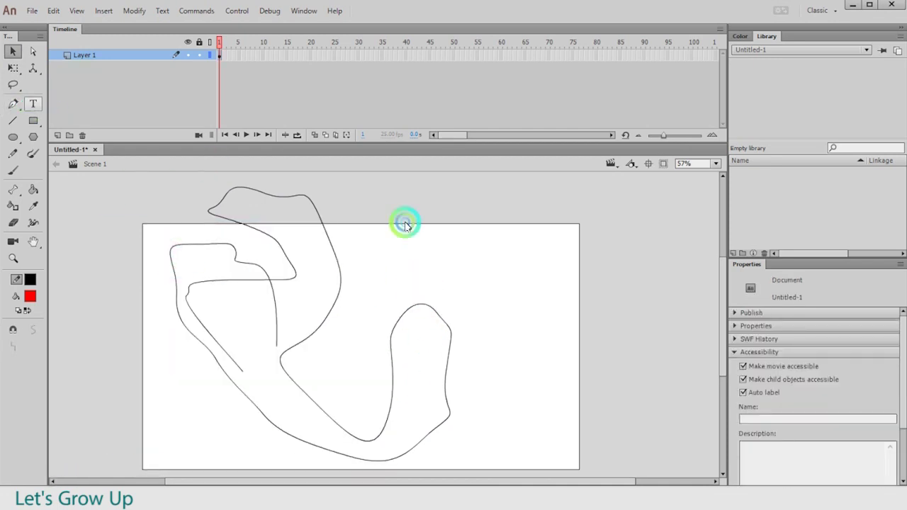
{"action": "left_click", "coordinate": [473, 265]}
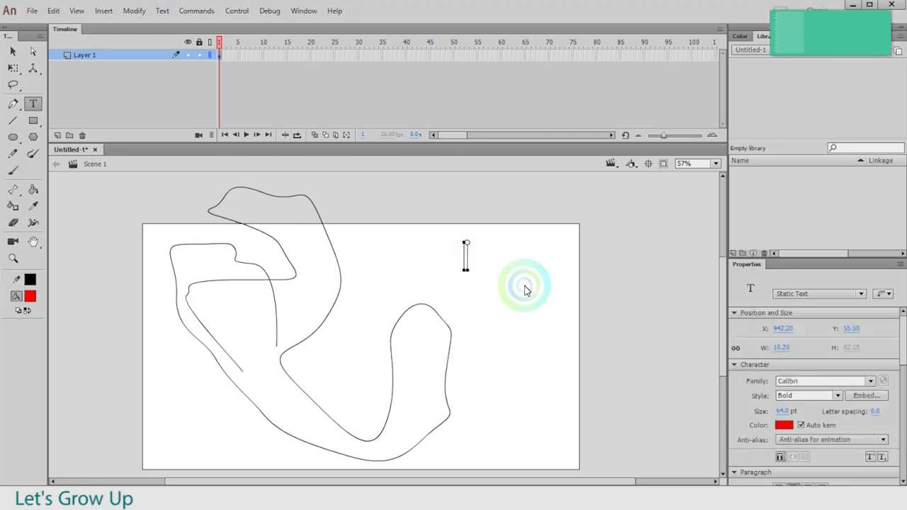
{"action": "type", "text": "Let"}
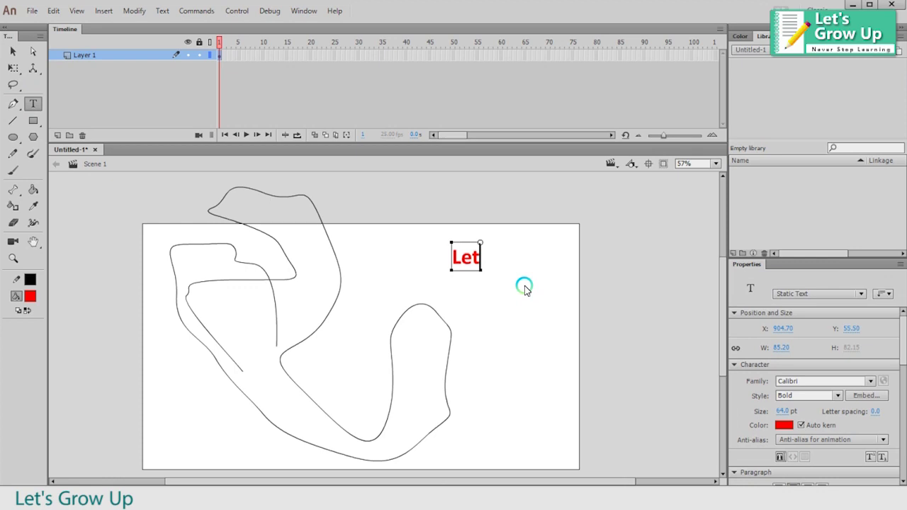
{"action": "type", "text": "'s"}
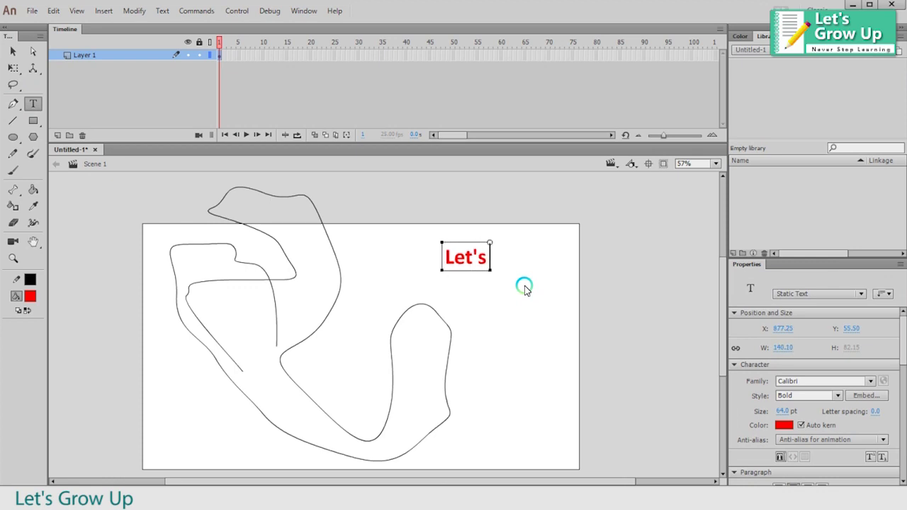
{"action": "type", "text": " Grow Up"}
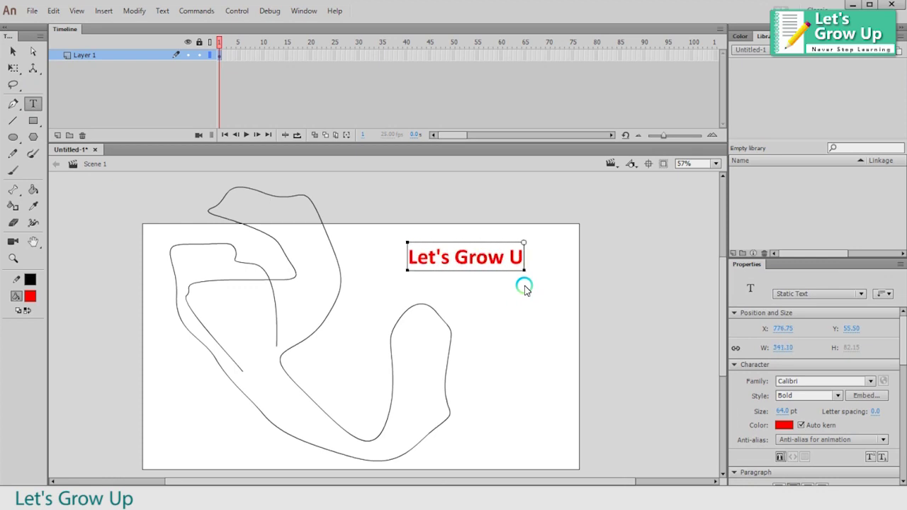
{"action": "left_click", "coordinate": [608, 253]}
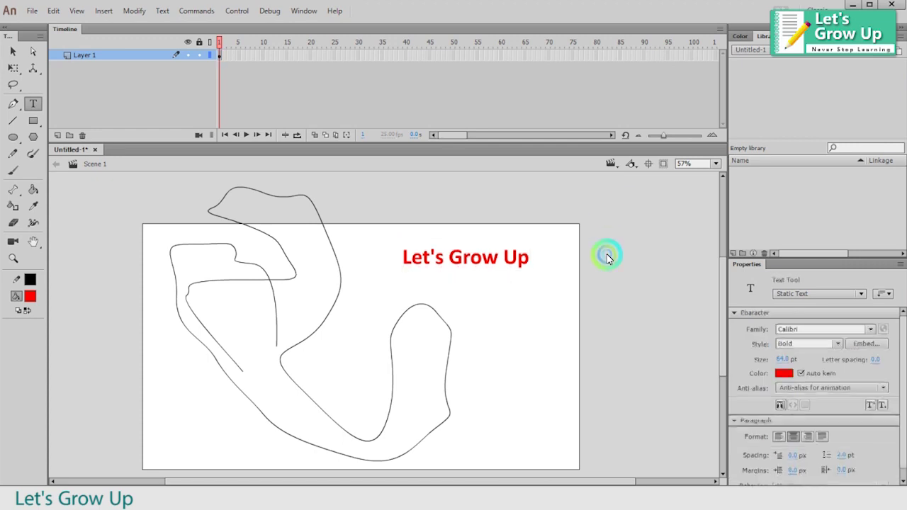
- Draw straight lines below the text with the Line tool and bend them into curves with the Selection tool
{"action": "left_click", "coordinate": [12, 121]}
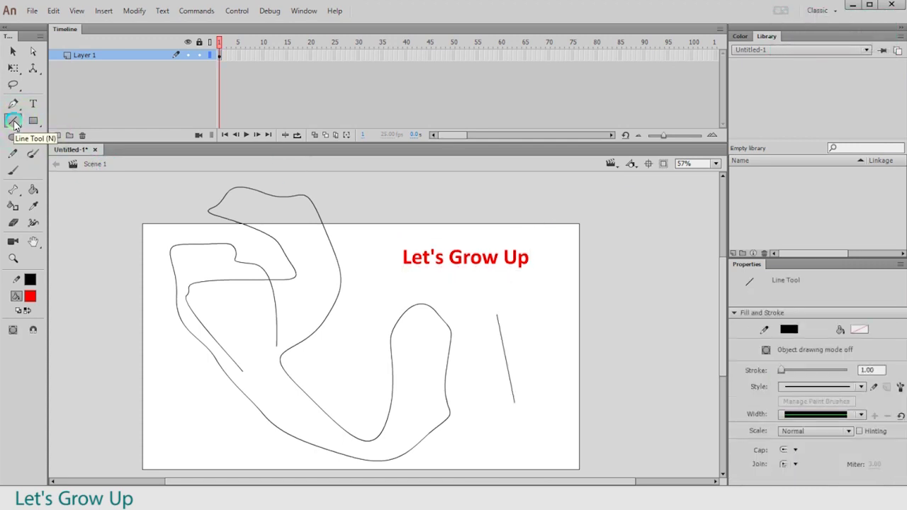
{"action": "mouse_move", "coordinate": [523, 299]}
{"action": "left_mouse_down"}
{"action": "mouse_move", "coordinate": [611, 428]}
{"action": "mouse_move", "coordinate": [574, 456]}
{"action": "mouse_move", "coordinate": [484, 421]}
{"action": "left_mouse_up"}
{"action": "key", "text": "v"}
{"action": "left_click_drag", "start_coordinate": [537, 439], "coordinate": [531, 461]}
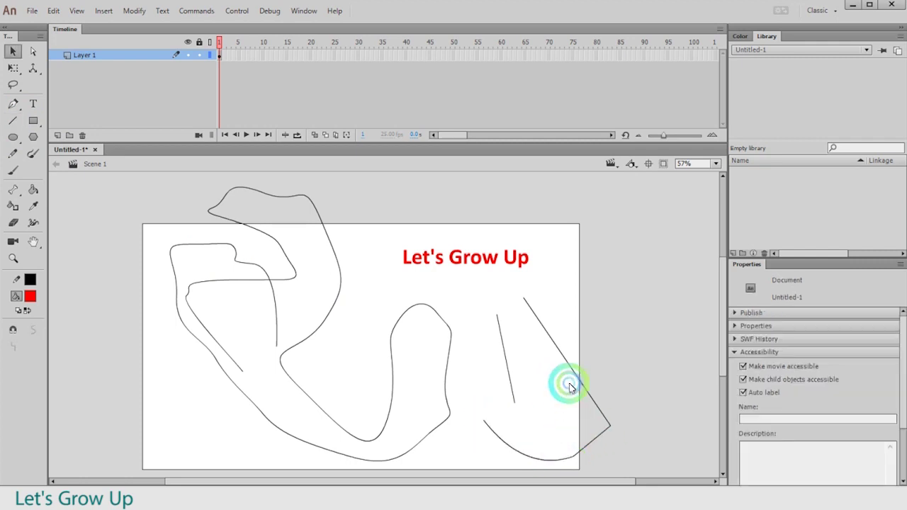
{"action": "left_click_drag", "start_coordinate": [567, 365], "coordinate": [597, 375]}
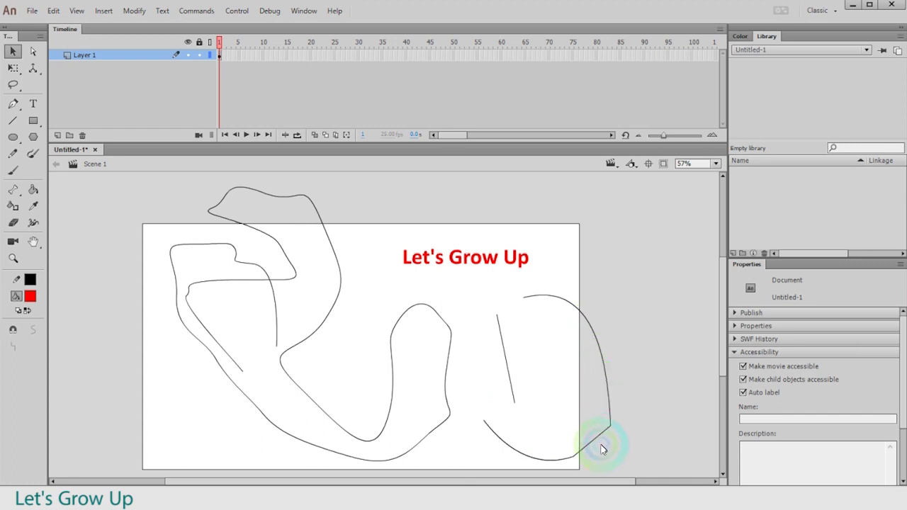
{"action": "left_click_drag", "start_coordinate": [594, 444], "coordinate": [603, 456]}
{"action": "left_click_drag", "start_coordinate": [504, 369], "coordinate": [494, 362]}
- Draw a red rectangle with a black outline near the middle of the stage using the Rectangle tool
{"action": "left_click", "coordinate": [20, 124]}
{"action": "left_click", "coordinate": [34, 121]}
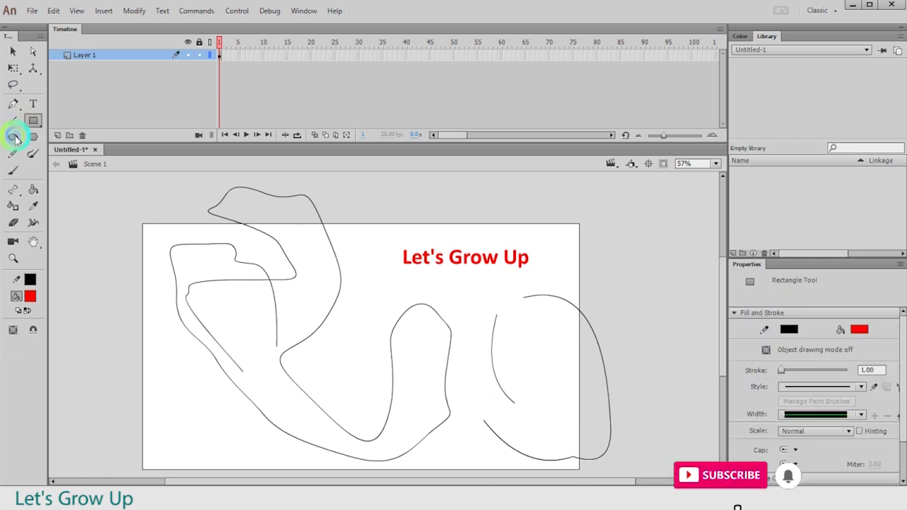
{"action": "left_click", "coordinate": [12, 139]}
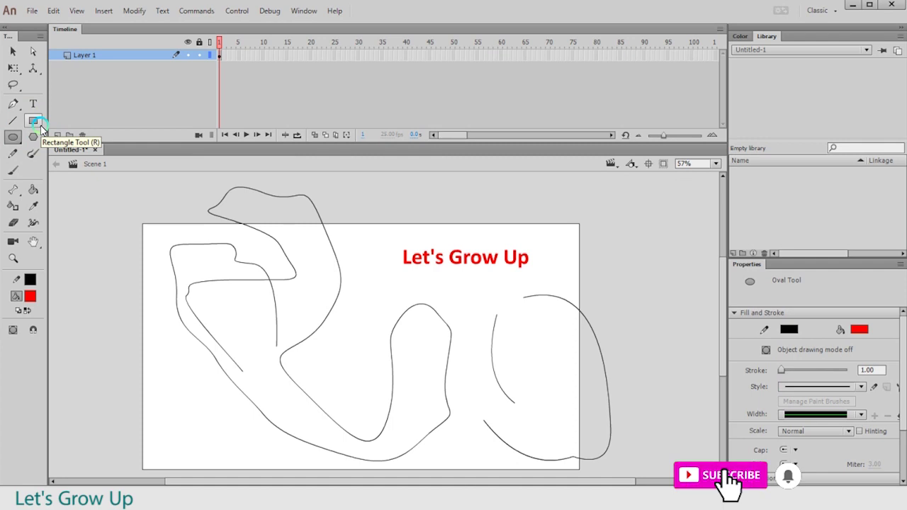
{"action": "left_click", "coordinate": [40, 124]}
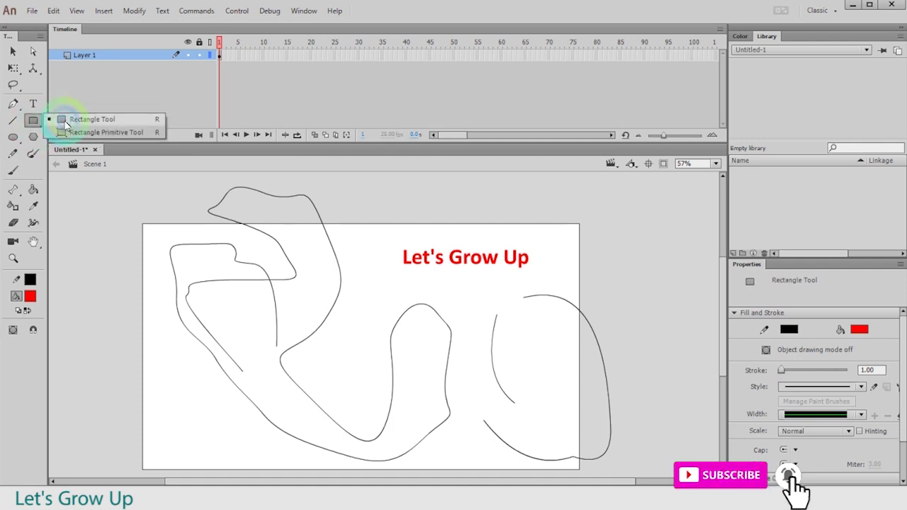
{"action": "left_click_drag", "start_coordinate": [76, 134], "coordinate": [80, 124]}
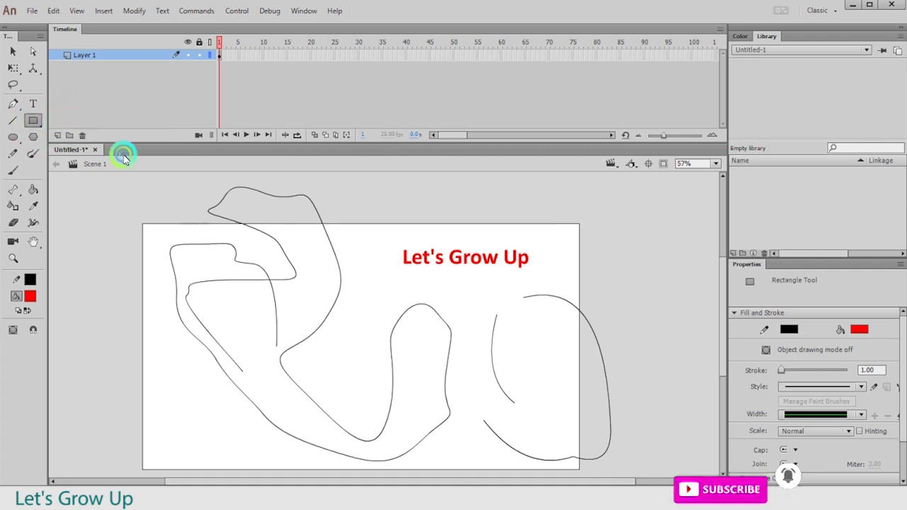
{"action": "left_click_drag", "start_coordinate": [346, 284], "coordinate": [428, 343]}
- Draw a red rectangle primitive about 352 by 237 px on the left half of the stage
{"action": "left_click", "coordinate": [19, 140]}
{"action": "left_click_drag", "start_coordinate": [32, 120], "coordinate": [99, 132]}
{"action": "left_click_drag", "start_coordinate": [192, 295], "coordinate": [214, 318]}
{"action": "left_click_drag", "start_coordinate": [289, 379], "coordinate": [312, 375]}
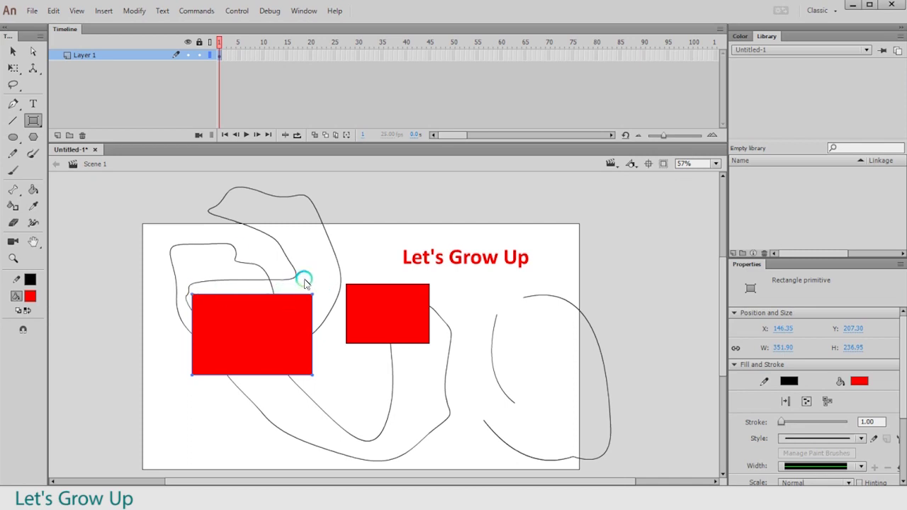
- Round the rectangle primitive's corners to 48.80 and turn them concave with a corner radius of -30.85
{"action": "key", "text": "v"}
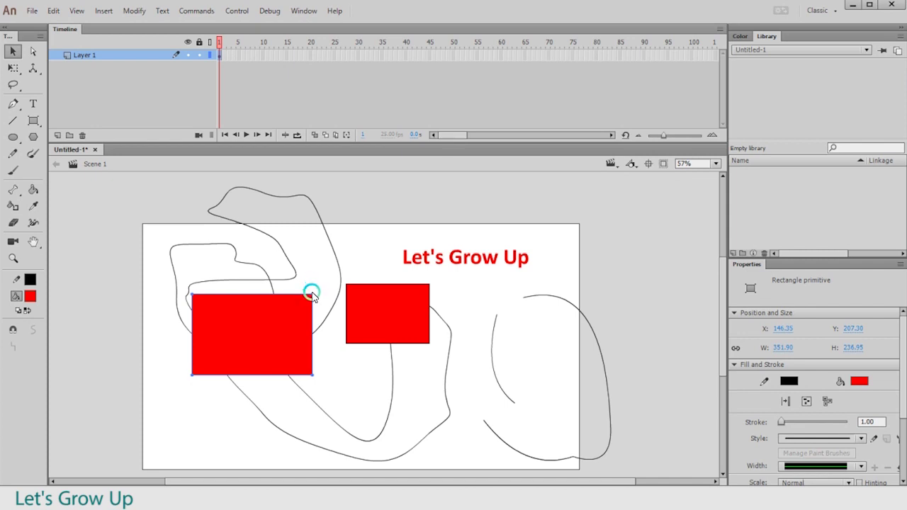
{"action": "left_click_drag", "start_coordinate": [310, 291], "coordinate": [314, 309]}
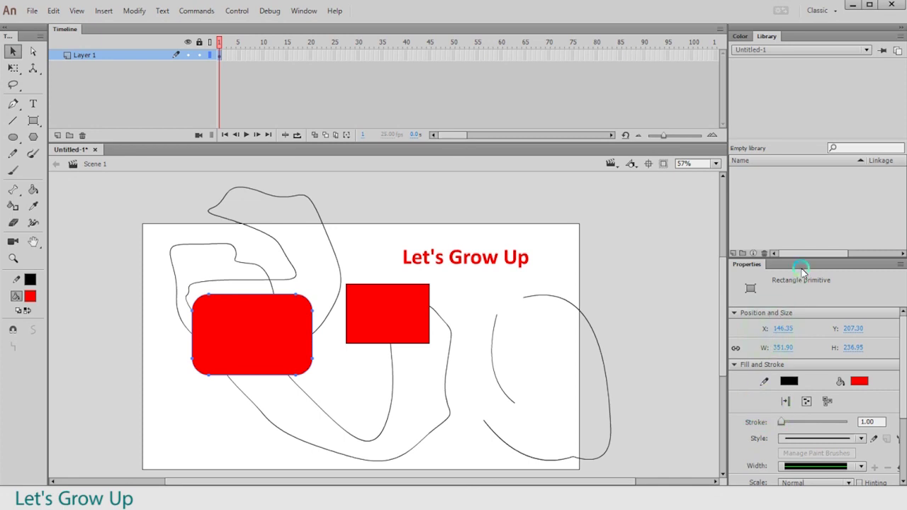
{"action": "left_click_drag", "start_coordinate": [802, 261], "coordinate": [811, 134]}
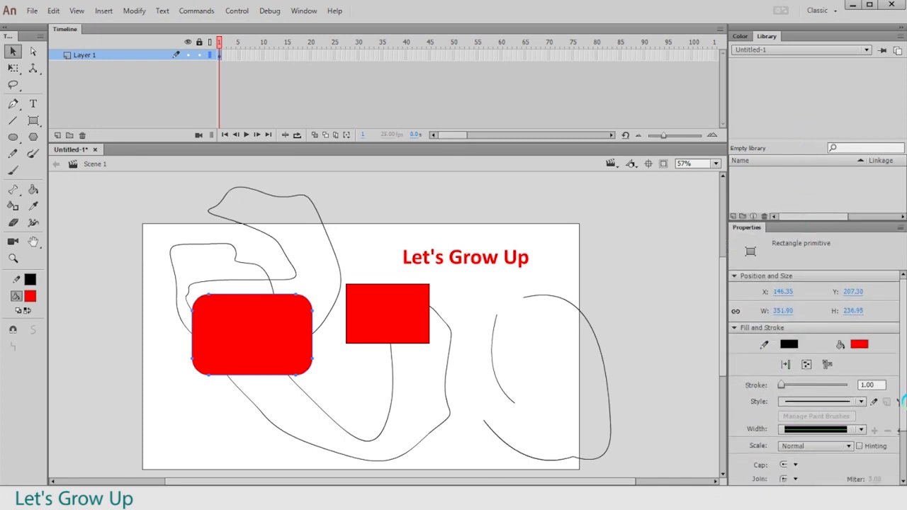
{"action": "left_click", "coordinate": [903, 377]}
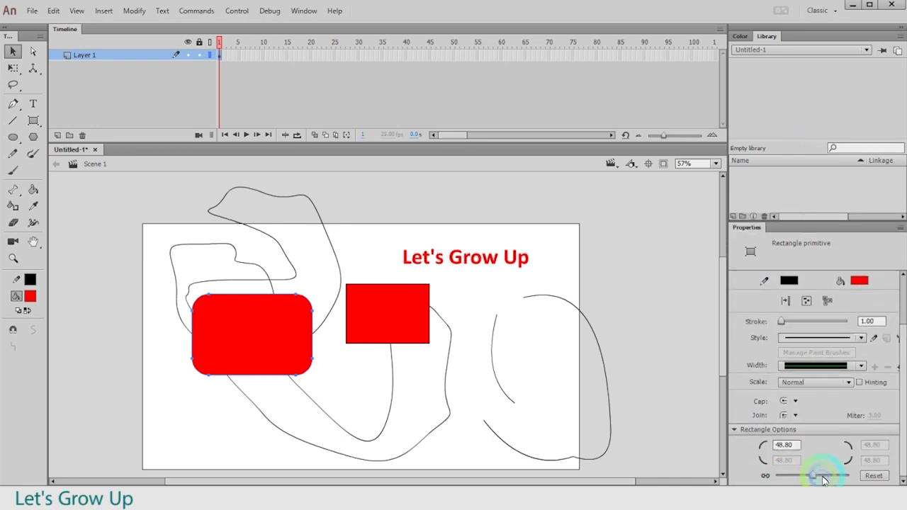
{"action": "left_click_drag", "start_coordinate": [824, 480], "coordinate": [801, 474]}
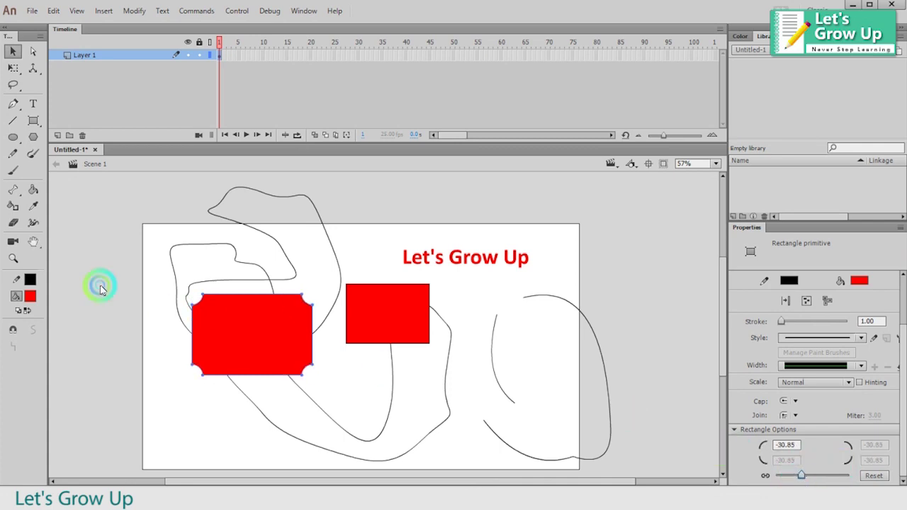
- Draw a wide red oval with a black outline over the text and the middle rectangle using the Oval tool
{"action": "left_click", "coordinate": [12, 137]}
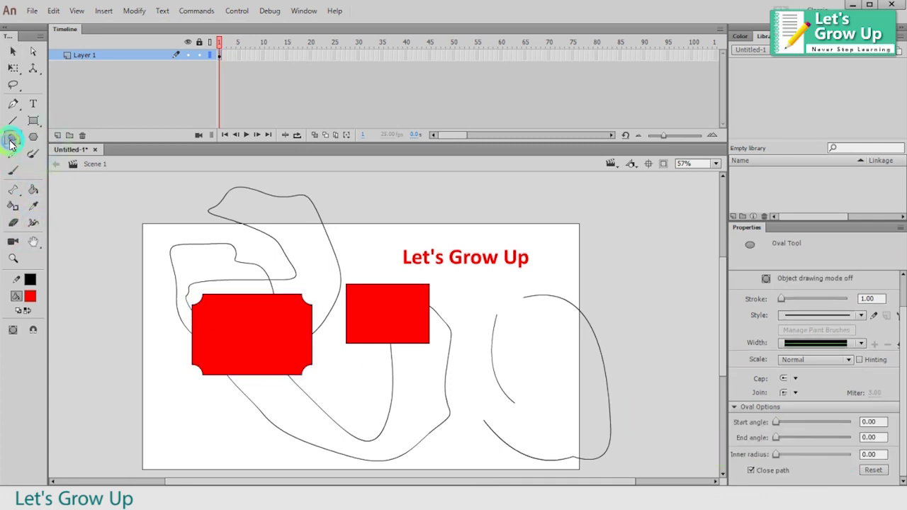
{"action": "left_click", "coordinate": [15, 142]}
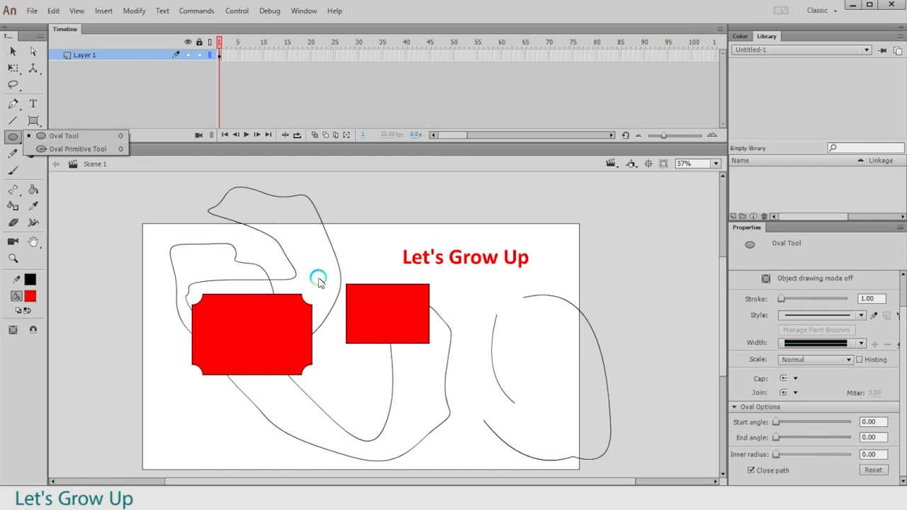
{"action": "left_click_drag", "start_coordinate": [288, 218], "coordinate": [539, 314]}
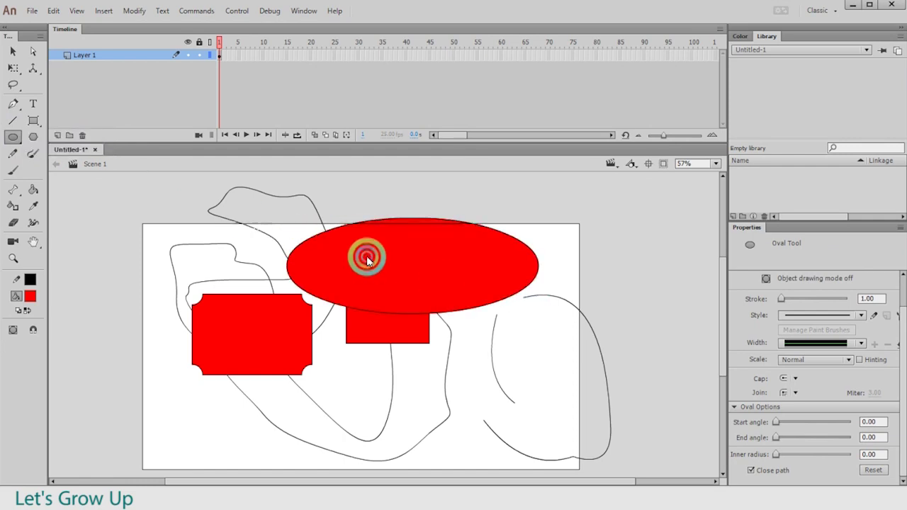
- Draw a red oval primitive about 547 by 307 px over the rectangle primitive, with start angle 205.71 and end angle 188.57
{"action": "left_click", "coordinate": [14, 138]}
{"action": "left_click", "coordinate": [61, 150]}
{"action": "mouse_move", "coordinate": [121, 264]}
{"action": "left_mouse_down"}
{"action": "mouse_move", "coordinate": [183, 310]}
{"action": "mouse_move", "coordinate": [304, 350]}
{"action": "mouse_move", "coordinate": [308, 370]}
{"action": "left_mouse_up"}
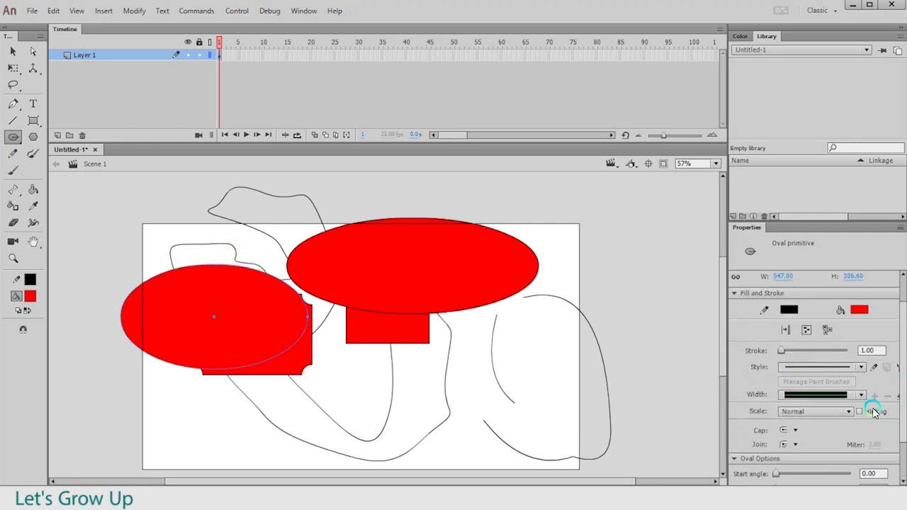
{"action": "scroll", "coordinate": [902, 390], "scroll_direction": "down", "scroll_amount": 3}
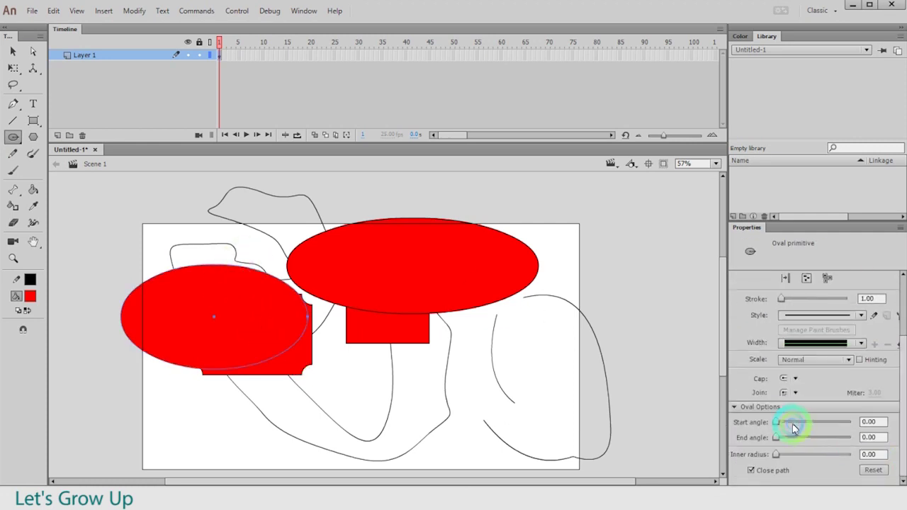
{"action": "left_click_drag", "start_coordinate": [776, 421], "coordinate": [815, 437]}
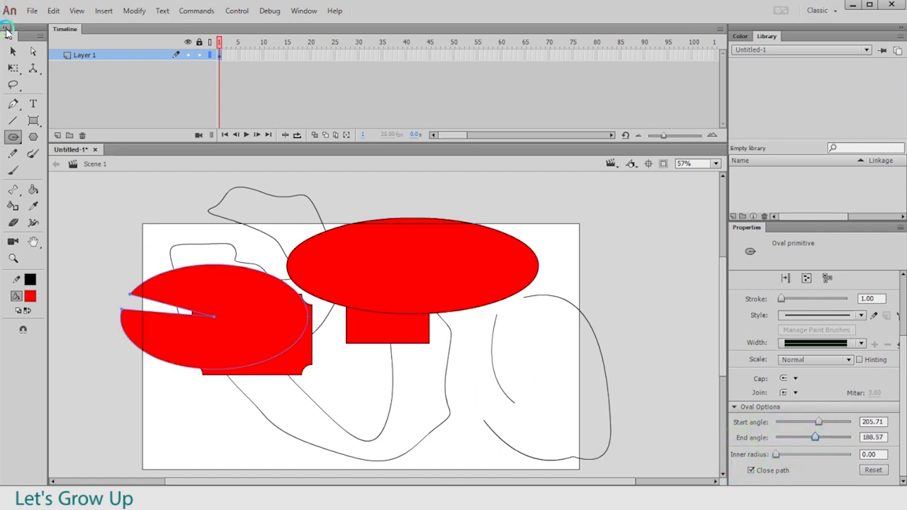
- Increase the oval primitive's inner radius to form a thin open ring and move it to the stage's lower-right area
{"action": "left_click", "coordinate": [11, 51]}
{"action": "left_click_drag", "start_coordinate": [167, 295], "coordinate": [206, 283]}
{"action": "scroll", "coordinate": [870, 442], "scroll_direction": "down", "scroll_amount": 2}
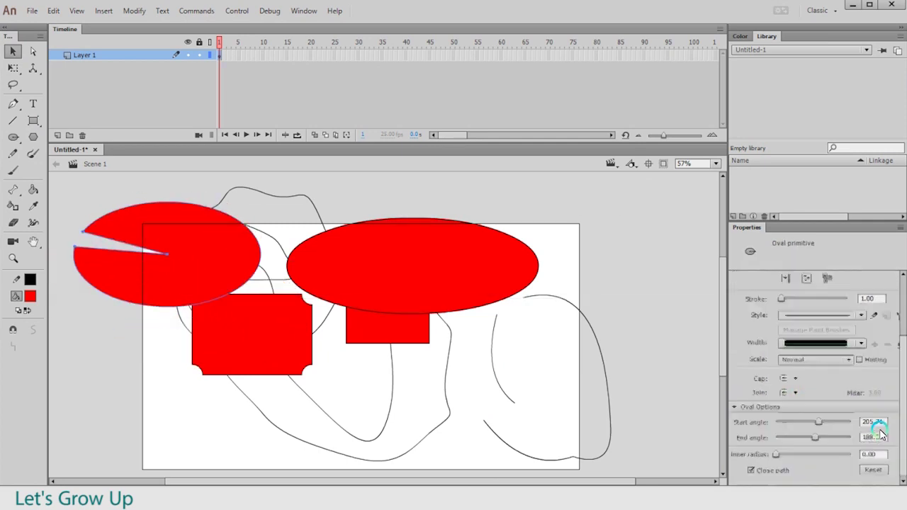
{"action": "left_click_drag", "start_coordinate": [784, 457], "coordinate": [831, 455]}
{"action": "left_click", "coordinate": [112, 212]}
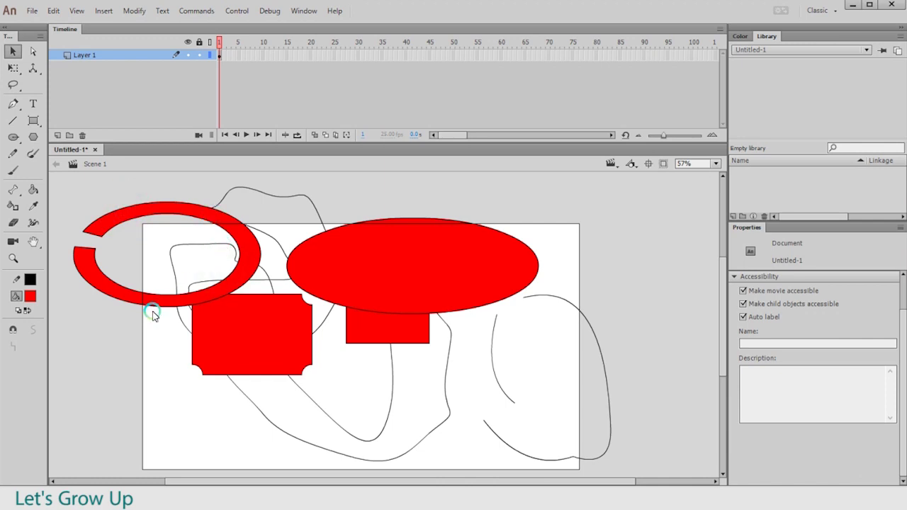
{"action": "left_click_drag", "start_coordinate": [153, 314], "coordinate": [465, 409]}
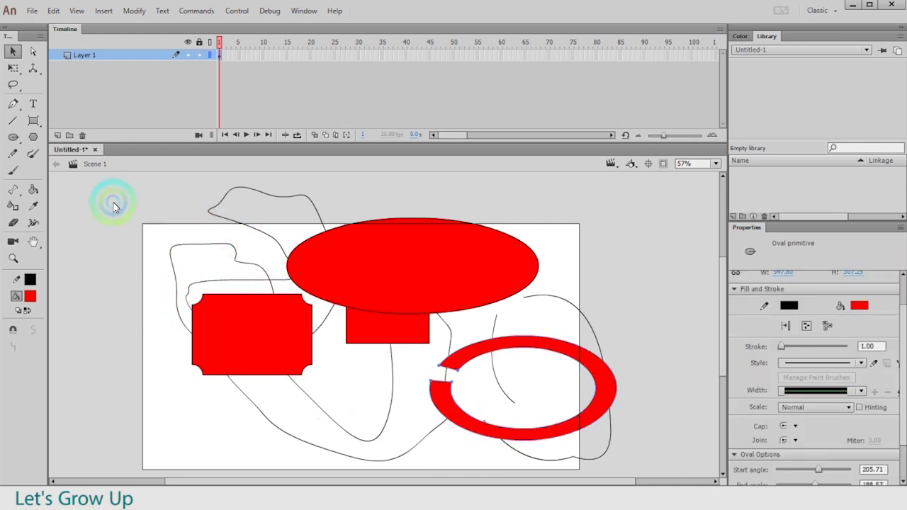
- Draw a red pentagon beyond the stage's upper-left corner with the PolyStar tool and move its fill to the stage's bottom middle
{"action": "left_click", "coordinate": [33, 137]}
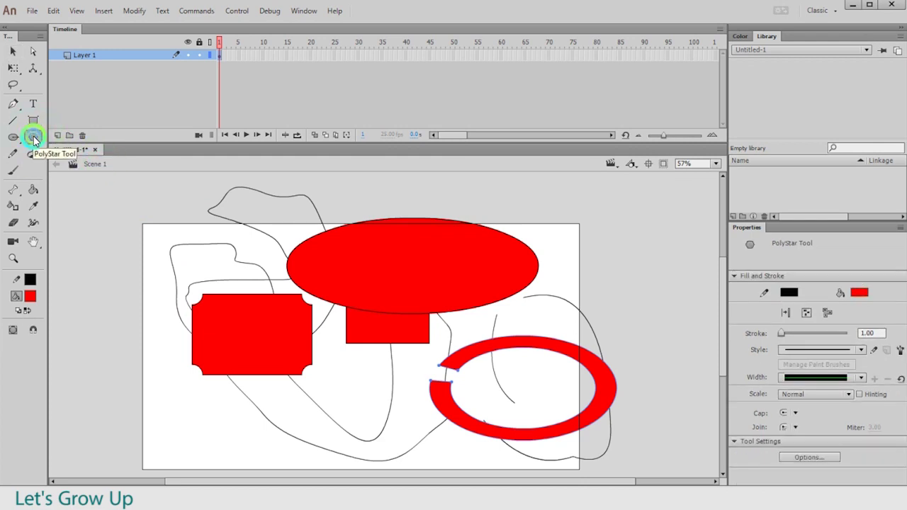
{"action": "left_click_drag", "start_coordinate": [104, 239], "coordinate": [333, 404]}
{"action": "left_click", "coordinate": [13, 52]}
{"action": "left_click", "coordinate": [115, 280]}
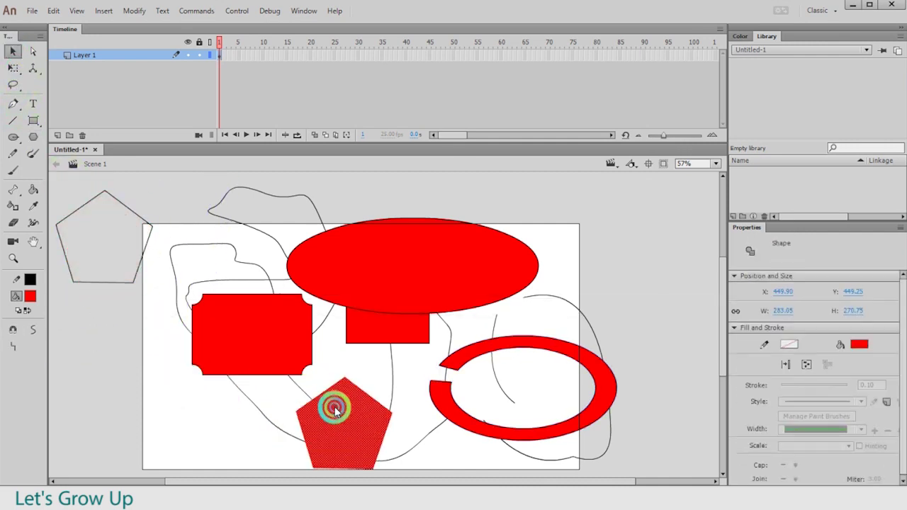
- Select a single edge of the leftover pentagon outline and then the entire outline
{"action": "left_click", "coordinate": [94, 201]}
{"action": "double_click", "coordinate": [122, 202]}
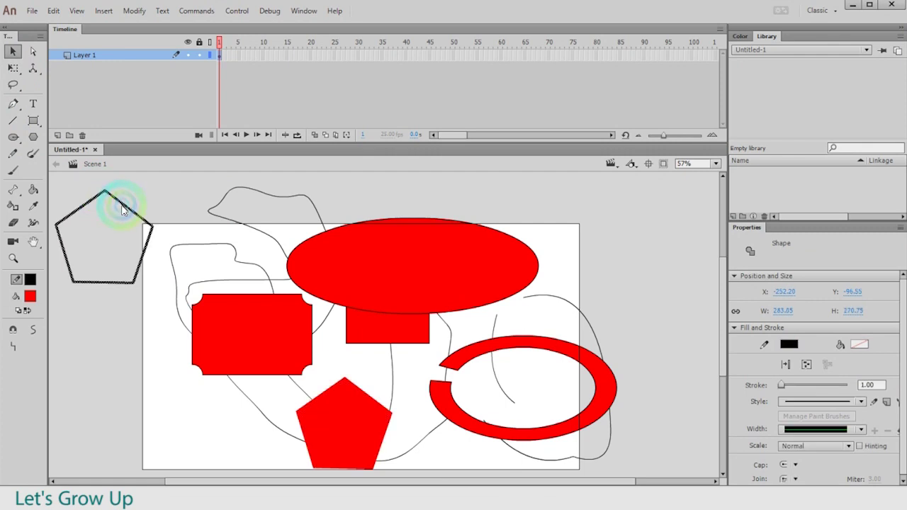
{"action": "left_click", "coordinate": [139, 227]}
- Select all the artwork on the stage together, clear the selection, and pick individual shapes up to the rectangle primitive
{"action": "left_click_drag", "start_coordinate": [57, 195], "coordinate": [642, 481]}
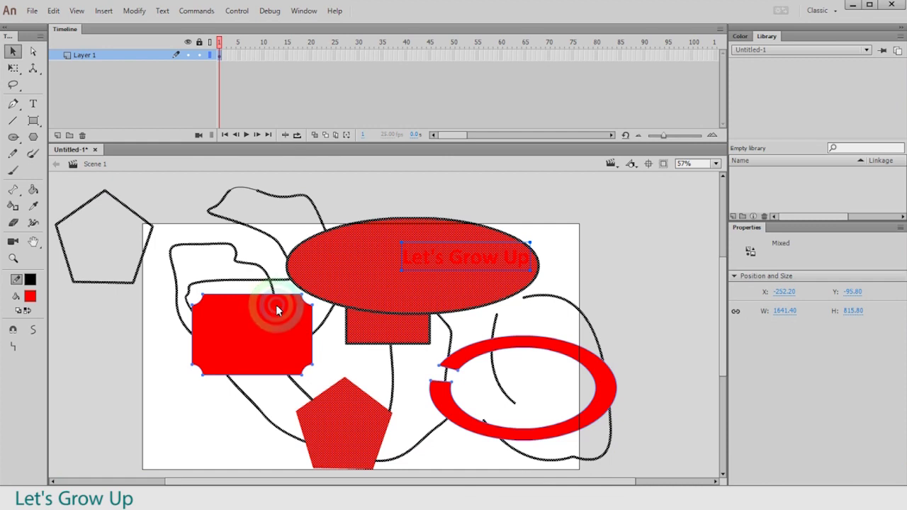
{"action": "scroll", "coordinate": [243, 299], "scroll_direction": "down", "scroll_amount": 2}
{"action": "scroll", "coordinate": [178, 300], "scroll_direction": "up", "scroll_amount": 4}
{"action": "scroll", "coordinate": [164, 330], "scroll_direction": "down", "scroll_amount": 2}
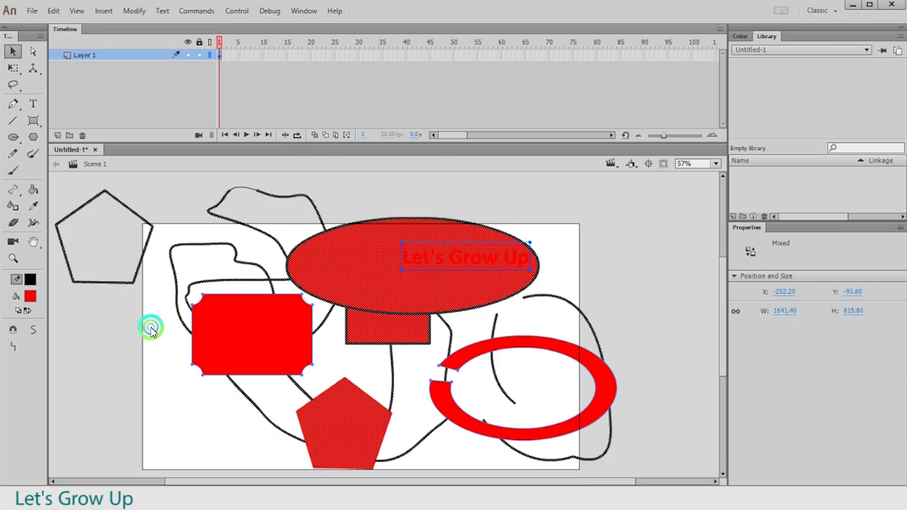
{"action": "left_click", "coordinate": [148, 324]}
{"action": "left_click", "coordinate": [485, 262]}
{"action": "left_click", "coordinate": [549, 257]}
{"action": "left_click", "coordinate": [362, 293]}
{"action": "left_click", "coordinate": [289, 321]}
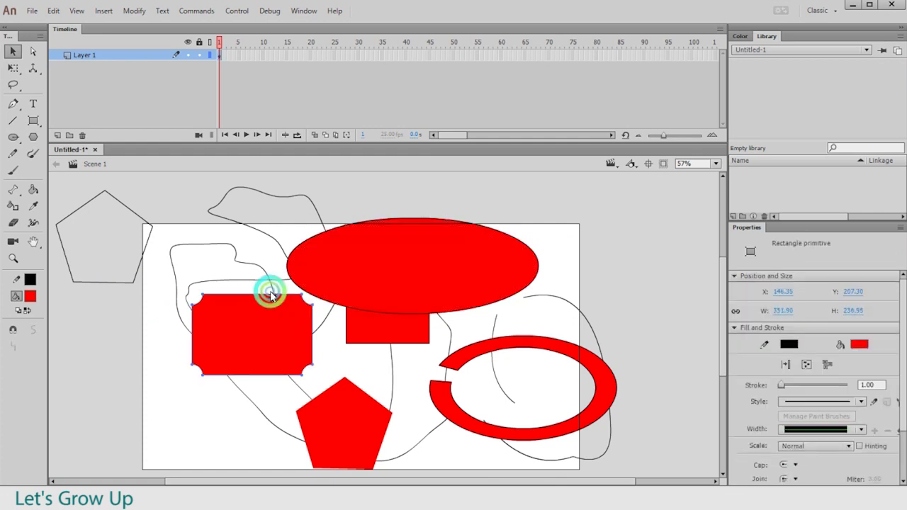
- Delete the black pentagon outline beside the stage
{"action": "left_click", "coordinate": [112, 284]}
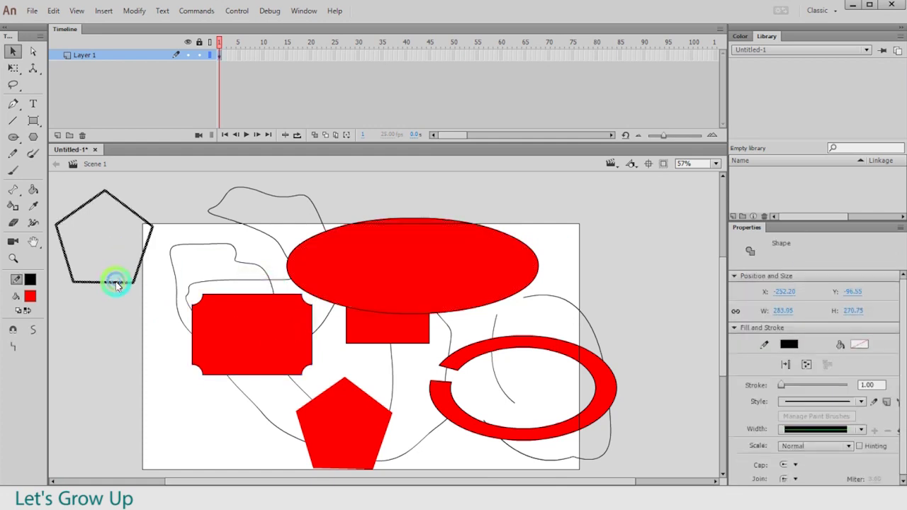
{"action": "key", "text": "Delete"}
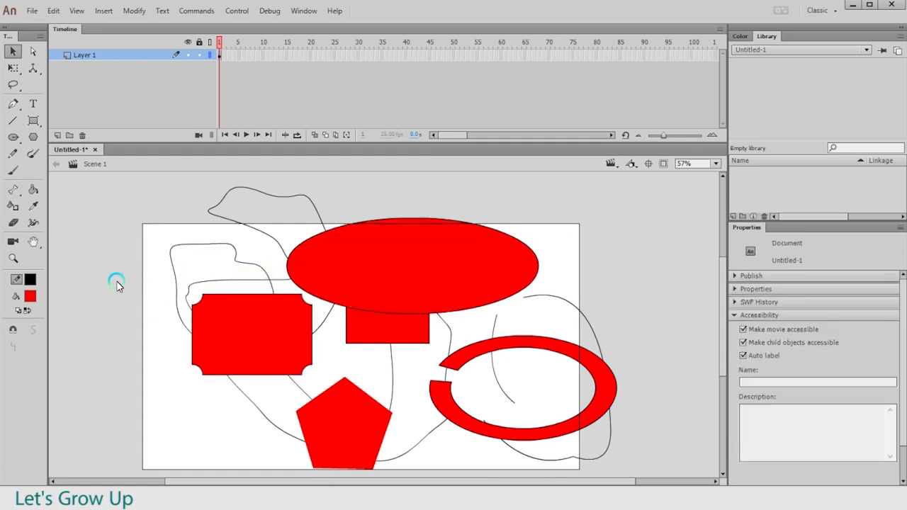
- Select one segment of the curve above the stage, then all lines connected to it, and clear the selection
{"action": "left_click", "coordinate": [236, 190]}
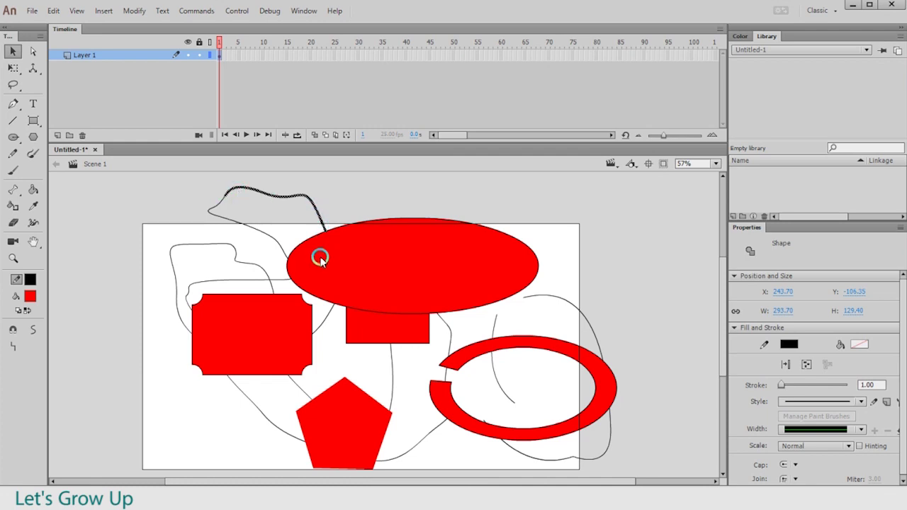
{"action": "left_click", "coordinate": [270, 207]}
{"action": "double_click", "coordinate": [268, 191]}
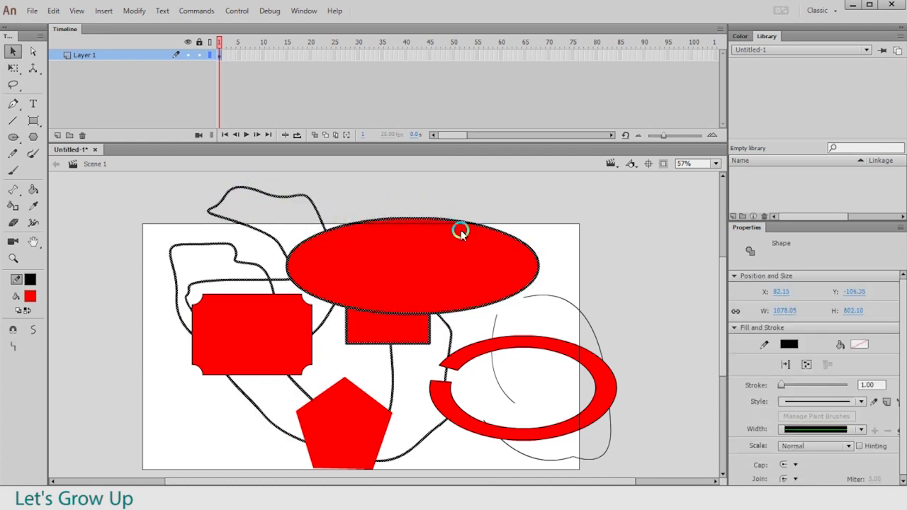
{"action": "left_click", "coordinate": [79, 266]}
- Draw a zigzag line down the stage's left side with the Pencil tool and several freehand curves with the Paint Brush tool
{"action": "left_click", "coordinate": [33, 154]}
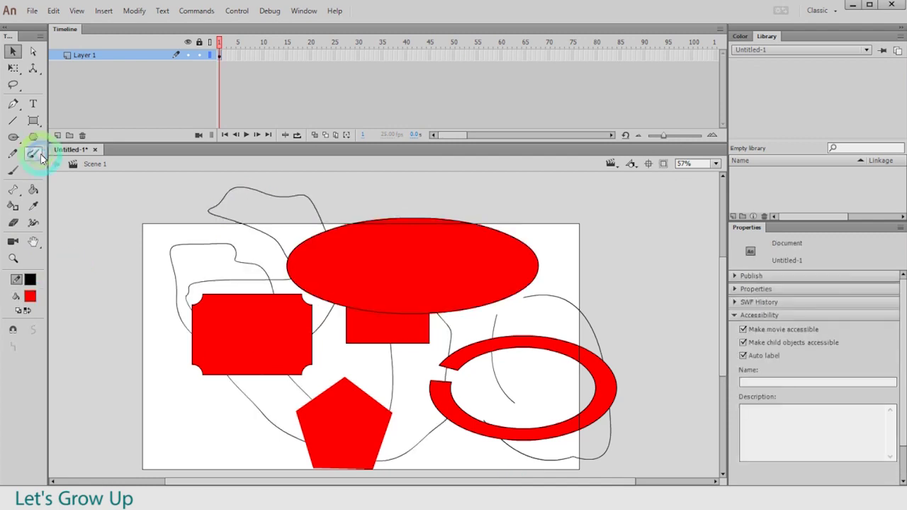
{"action": "left_click", "coordinate": [13, 153]}
{"action": "mouse_move", "coordinate": [177, 250]}
{"action": "left_mouse_down"}
{"action": "mouse_move", "coordinate": [162, 290]}
{"action": "mouse_move", "coordinate": [175, 368]}
{"action": "mouse_move", "coordinate": [205, 447]}
{"action": "left_mouse_up"}
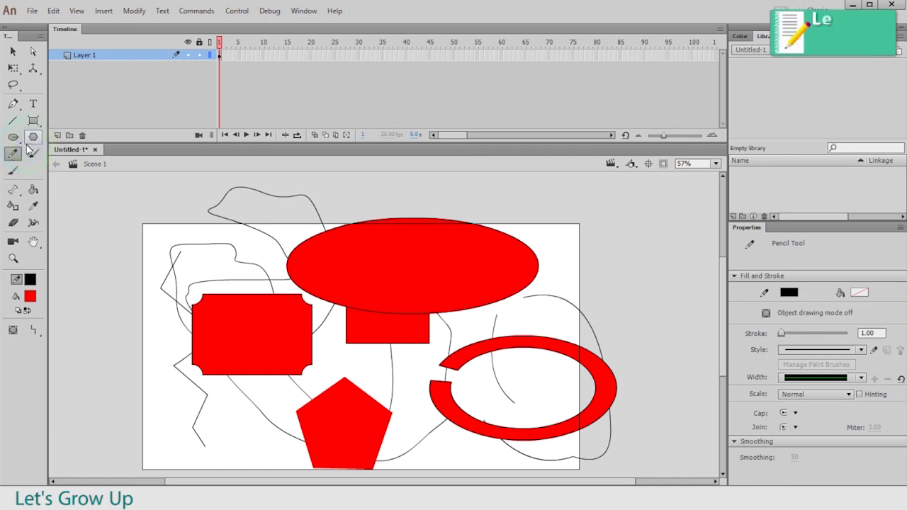
{"action": "left_click", "coordinate": [33, 153]}
{"action": "mouse_move", "coordinate": [182, 243]}
{"action": "left_mouse_down"}
{"action": "mouse_move", "coordinate": [178, 303]}
{"action": "mouse_move", "coordinate": [204, 258]}
{"action": "mouse_move", "coordinate": [216, 294]}
{"action": "mouse_move", "coordinate": [263, 252]}
{"action": "mouse_move", "coordinate": [346, 416]}
{"action": "mouse_move", "coordinate": [322, 362]}
{"action": "mouse_move", "coordinate": [350, 338]}
{"action": "mouse_move", "coordinate": [463, 304]}
{"action": "left_mouse_up"}
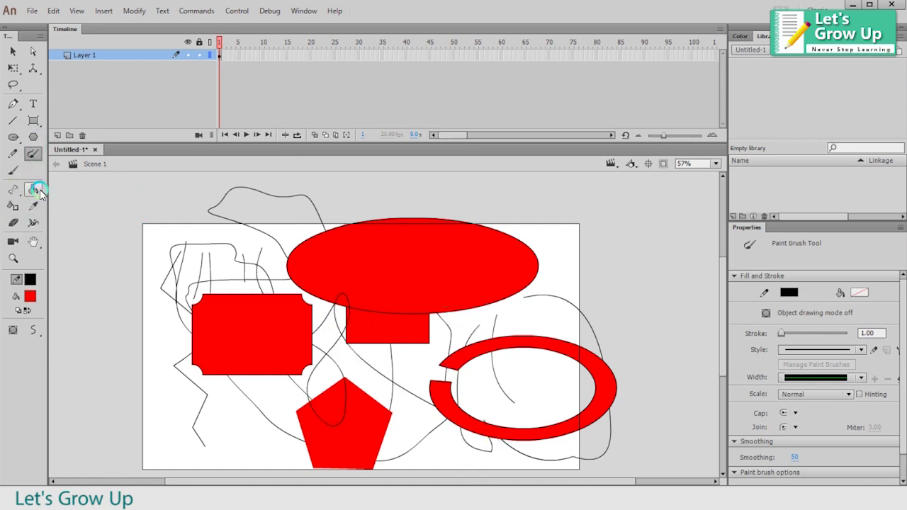
- Erase criss-cross strokes through the large red oval, the middle rectangle and the pentagon with the Eraser tool
{"action": "left_click", "coordinate": [34, 190]}
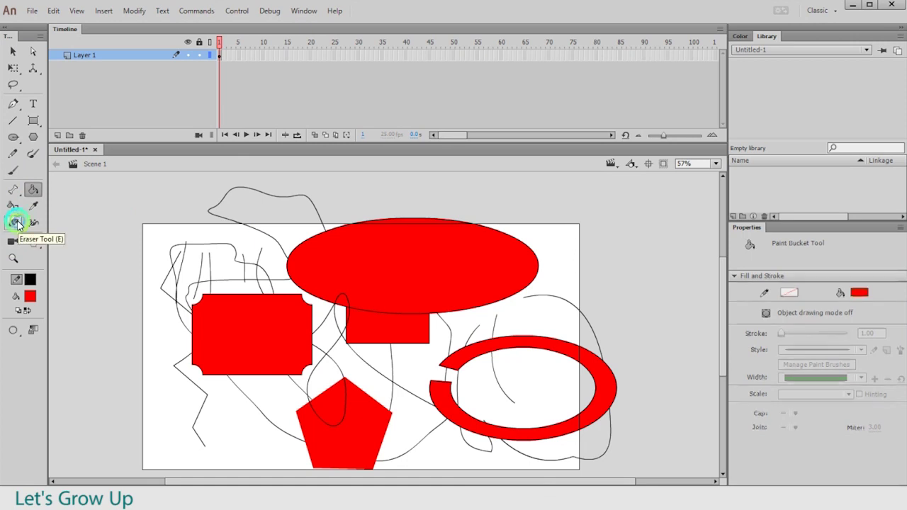
{"action": "left_click", "coordinate": [14, 223]}
{"action": "mouse_move", "coordinate": [259, 311]}
{"action": "left_mouse_down"}
{"action": "mouse_move", "coordinate": [359, 258]}
{"action": "mouse_move", "coordinate": [354, 283]}
{"action": "mouse_move", "coordinate": [433, 267]}
{"action": "mouse_move", "coordinate": [535, 316]}
{"action": "mouse_move", "coordinate": [334, 243]}
{"action": "mouse_move", "coordinate": [362, 270]}
{"action": "mouse_move", "coordinate": [448, 281]}
{"action": "mouse_move", "coordinate": [365, 396]}
{"action": "mouse_move", "coordinate": [301, 379]}
{"action": "mouse_move", "coordinate": [281, 322]}
{"action": "mouse_move", "coordinate": [330, 274]}
{"action": "mouse_move", "coordinate": [238, 300]}
{"action": "mouse_move", "coordinate": [428, 288]}
{"action": "mouse_move", "coordinate": [479, 351]}
{"action": "mouse_move", "coordinate": [49, 222]}
{"action": "left_mouse_up"}
{"action": "left_click", "coordinate": [32, 223]}
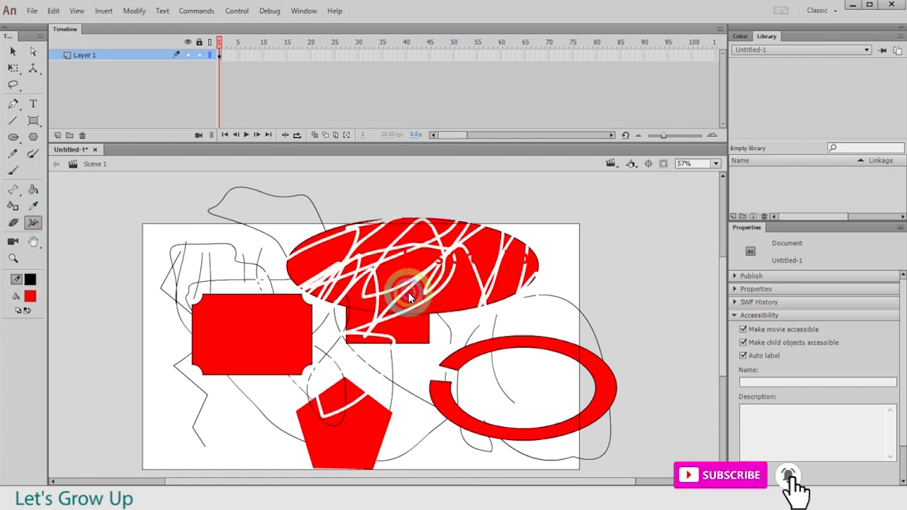
{"action": "left_click", "coordinate": [13, 242]}
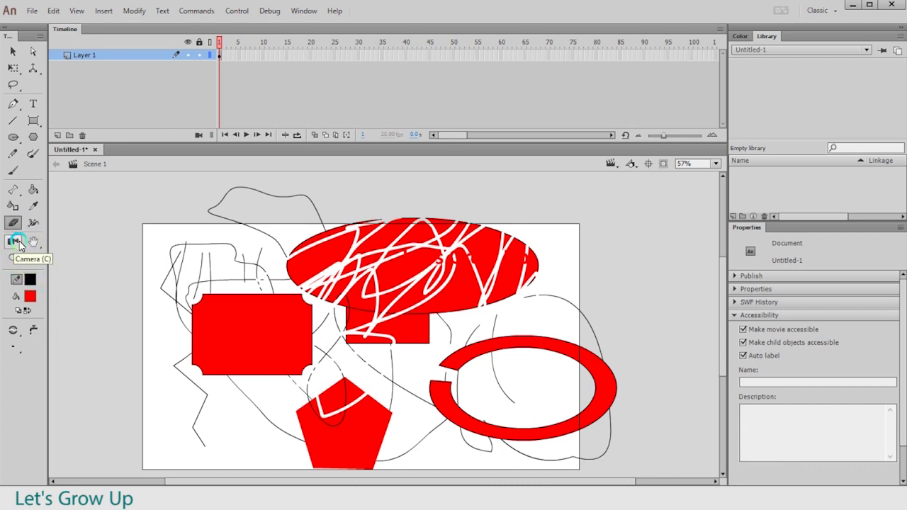
- Demonstrate the Hand tool by panning the view around the stage
{"action": "left_click", "coordinate": [33, 242]}
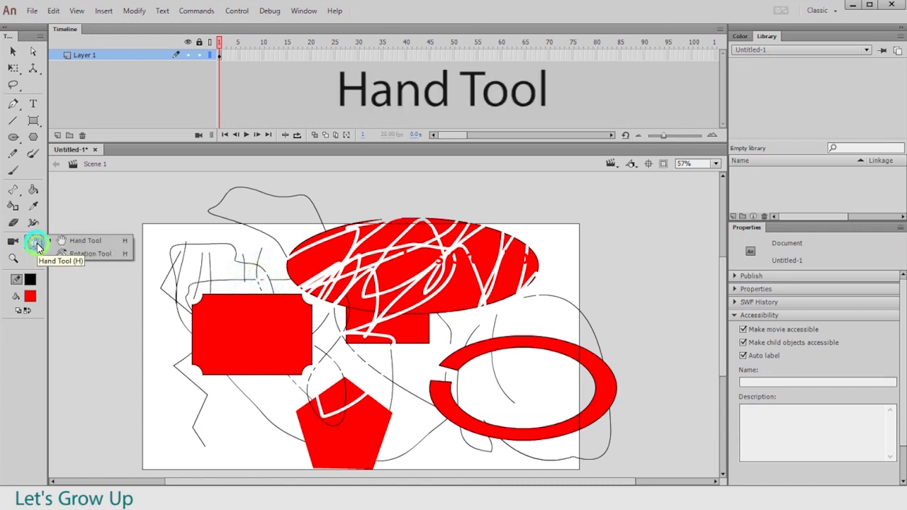
{"action": "left_click", "coordinate": [410, 240]}
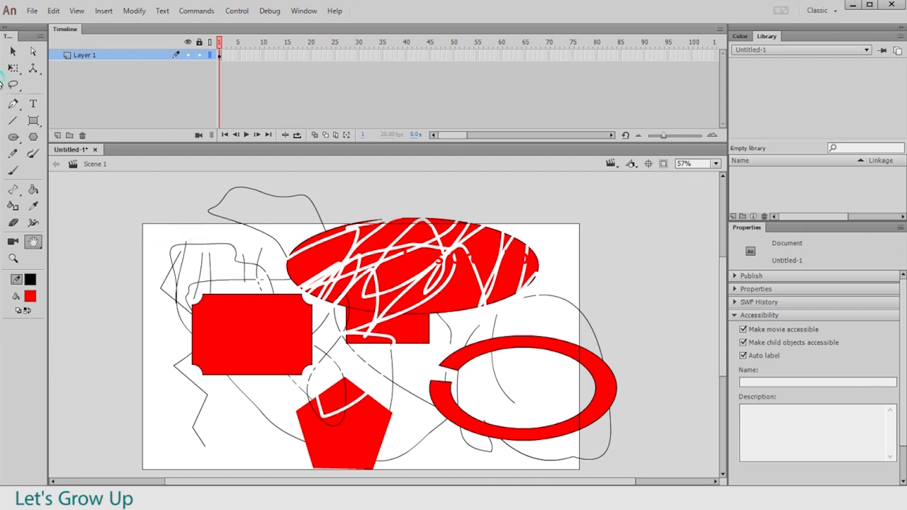
{"action": "left_click", "coordinate": [13, 51]}
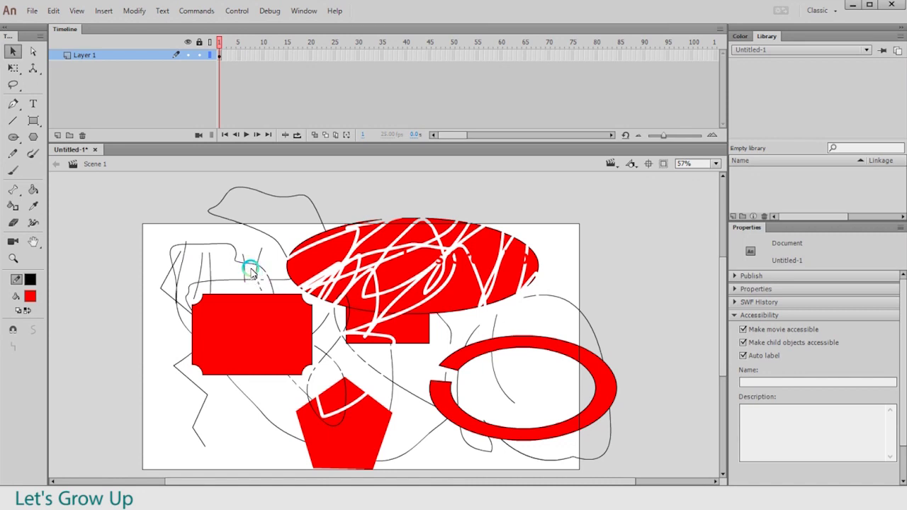
{"action": "left_click_drag", "start_coordinate": [251, 266], "coordinate": [272, 212]}
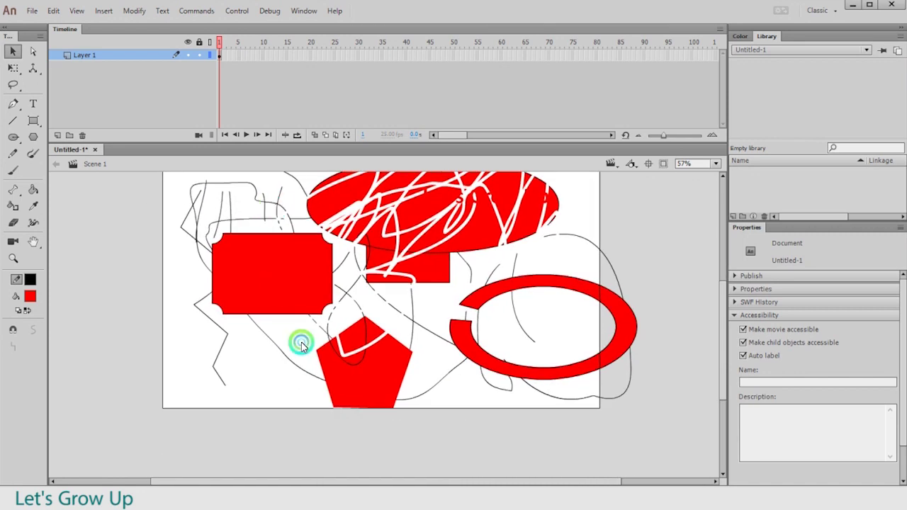
{"action": "left_click_drag", "start_coordinate": [302, 344], "coordinate": [286, 355]}
- Zoom in on the rectangle primitive to 115% and pan across the enlarged artwork
{"action": "left_click", "coordinate": [25, 262]}
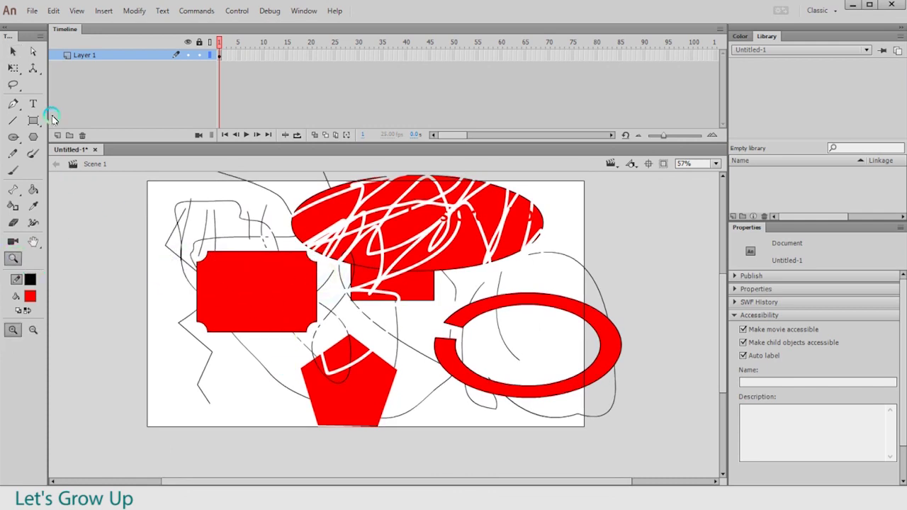
{"action": "left_click", "coordinate": [13, 52]}
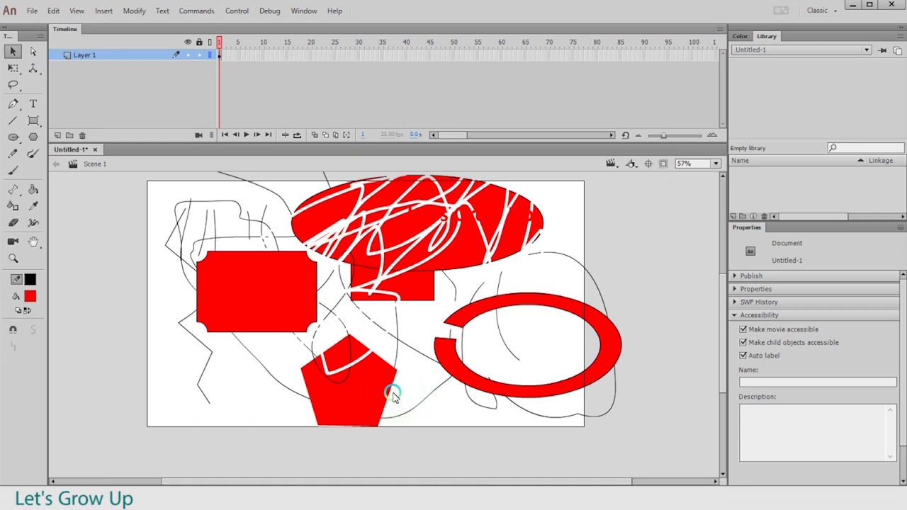
{"action": "key", "text": "z"}
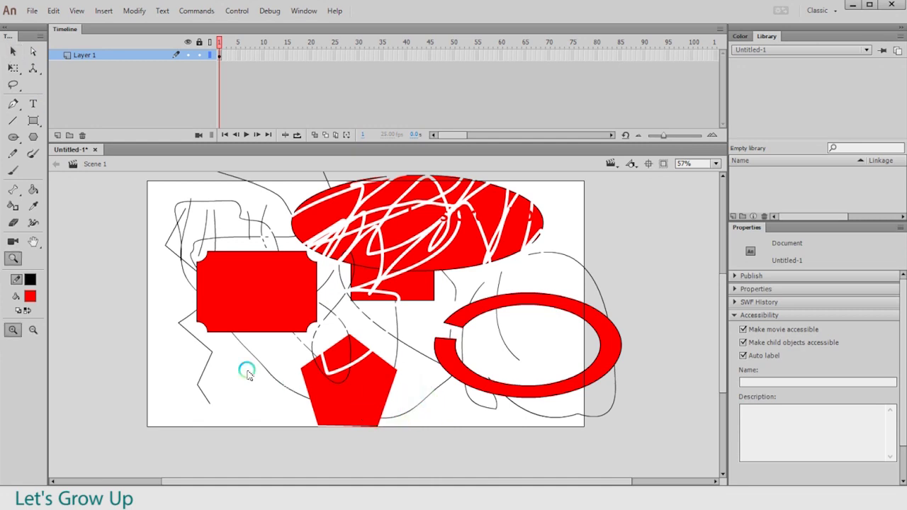
{"action": "left_click", "coordinate": [243, 314]}
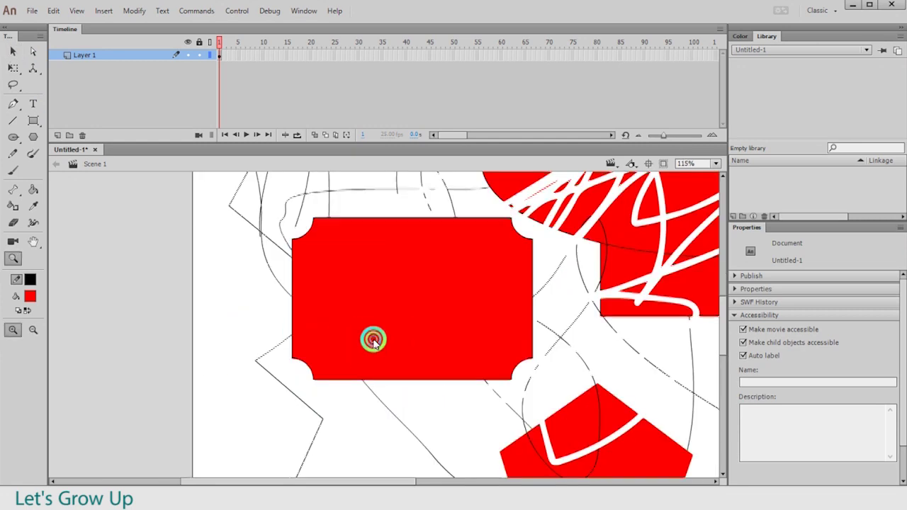
{"action": "left_click", "coordinate": [361, 318]}
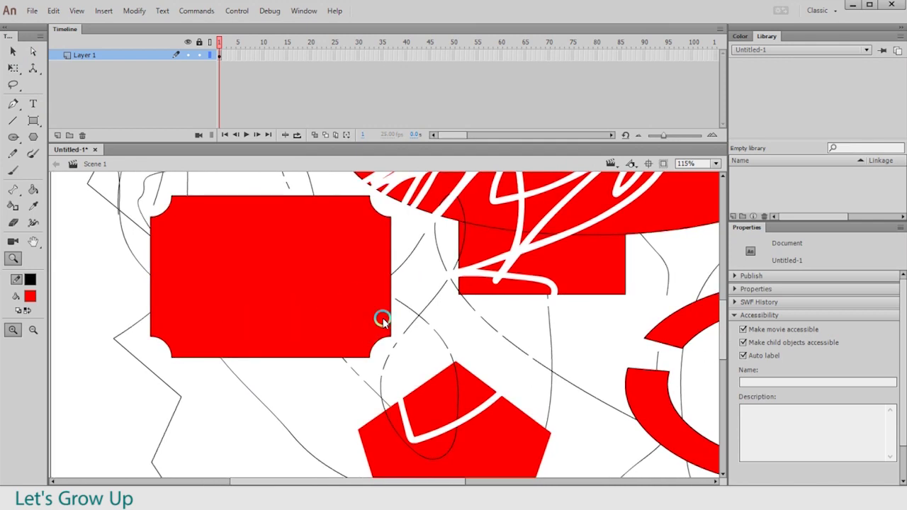
{"action": "left_click_drag", "start_coordinate": [595, 328], "coordinate": [342, 287]}
{"action": "left_click_drag", "start_coordinate": [579, 351], "coordinate": [532, 200]}
{"action": "left_click_drag", "start_coordinate": [57, 255], "coordinate": [352, 288]}
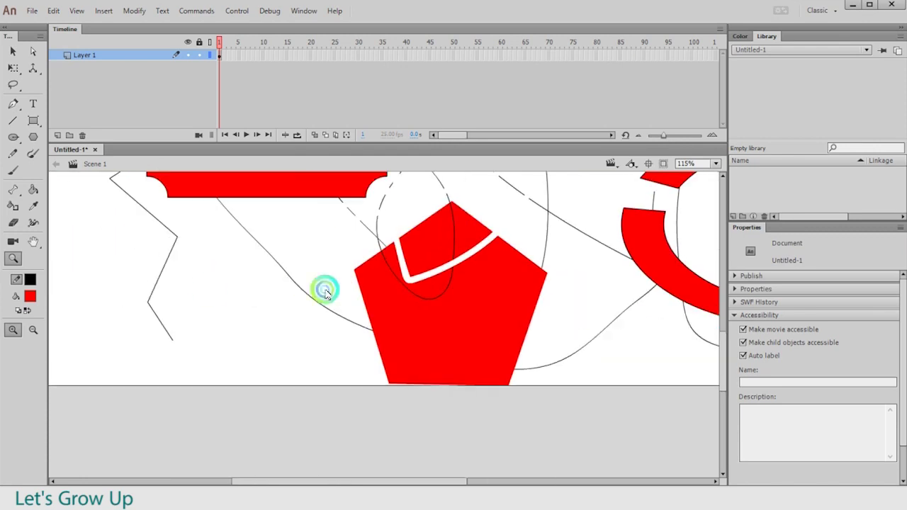
{"action": "left_click_drag", "start_coordinate": [56, 199], "coordinate": [364, 300]}
{"action": "left_click_drag", "start_coordinate": [288, 256], "coordinate": [290, 360]}
{"action": "mouse_move", "coordinate": [505, 177]}
{"action": "left_mouse_down"}
{"action": "mouse_move", "coordinate": [487, 328]}
{"action": "mouse_move", "coordinate": [602, 381]}
{"action": "mouse_move", "coordinate": [542, 376]}
{"action": "mouse_move", "coordinate": [621, 371]}
{"action": "mouse_move", "coordinate": [537, 334]}
{"action": "mouse_move", "coordinate": [493, 340]}
{"action": "left_mouse_up"}
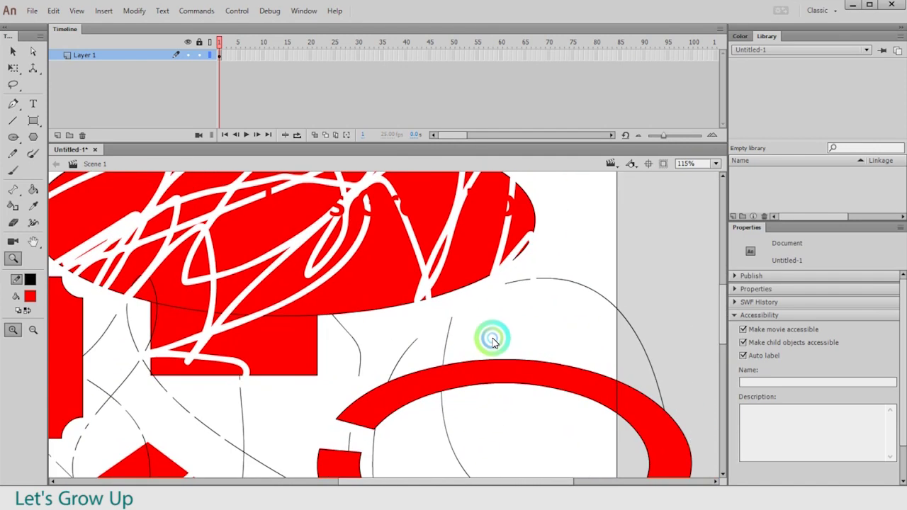
- Zoom out to 29% and zoom back in to 57% with the Zoom tool
{"action": "left_click", "coordinate": [491, 333], "text": "alt"}
{"action": "left_click", "coordinate": [491, 333], "text": "alt"}
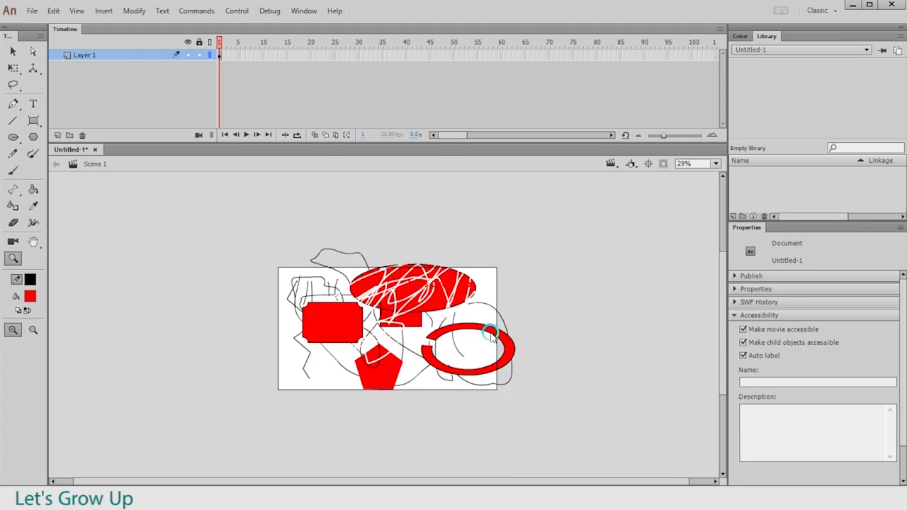
{"action": "left_click", "coordinate": [489, 327]}
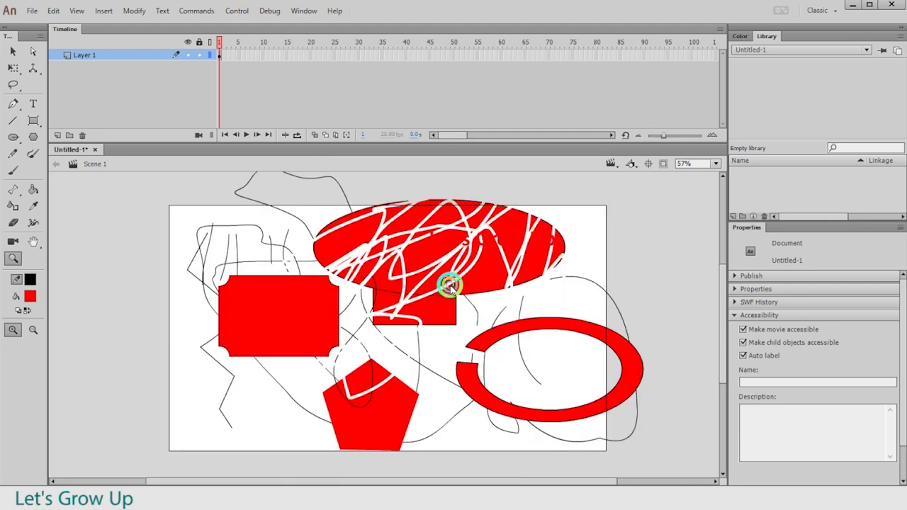
- Delete all artwork on and around the stage, including the leftover curve above it
{"action": "left_click_drag", "start_coordinate": [450, 284], "coordinate": [450, 292]}
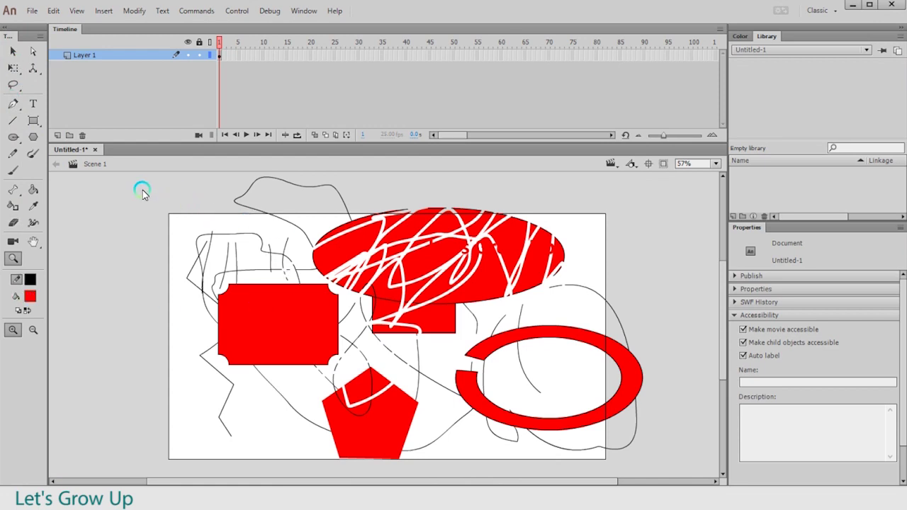
{"action": "key", "text": "v"}
{"action": "mouse_move", "coordinate": [138, 187]}
{"action": "left_mouse_down"}
{"action": "mouse_move", "coordinate": [666, 472]}
{"action": "mouse_move", "coordinate": [617, 419]}
{"action": "left_mouse_up"}
{"action": "key", "text": "Delete"}
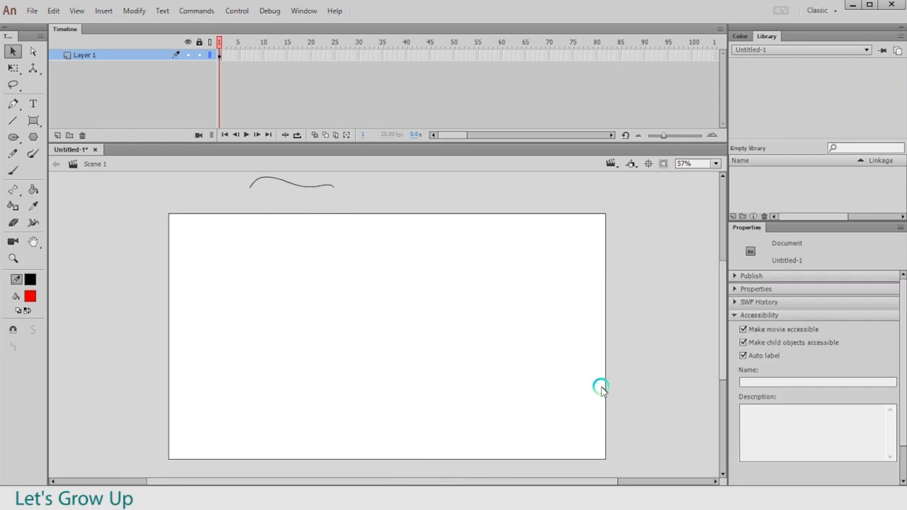
{"action": "left_click_drag", "start_coordinate": [229, 181], "coordinate": [631, 292]}
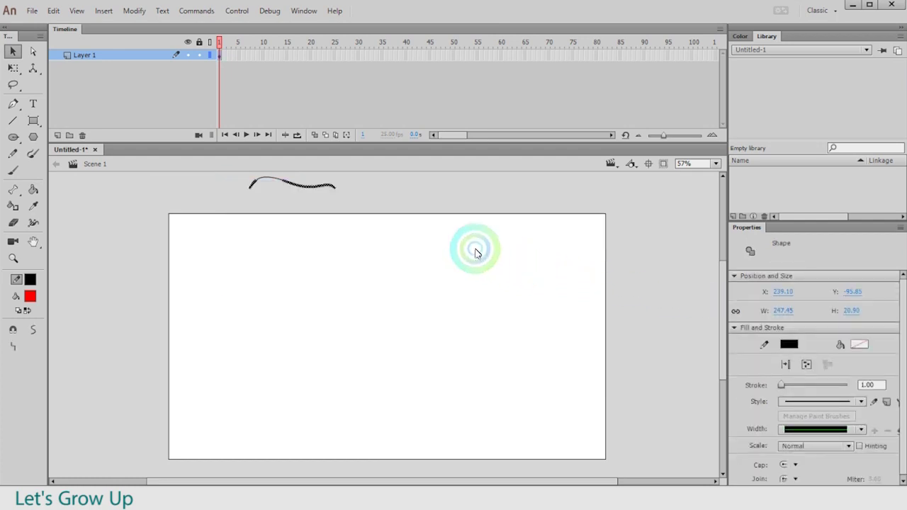
{"action": "key", "text": "Delete"}
{"action": "scroll", "coordinate": [333, 207], "scroll_direction": "up", "scroll_amount": 2}
{"action": "left_click_drag", "start_coordinate": [303, 224], "coordinate": [238, 326]}
{"action": "key", "text": "Delete"}
{"action": "scroll", "coordinate": [256, 310], "scroll_direction": "down", "scroll_amount": 4}
{"action": "scroll", "coordinate": [470, 376], "scroll_direction": "up", "scroll_amount": 1}
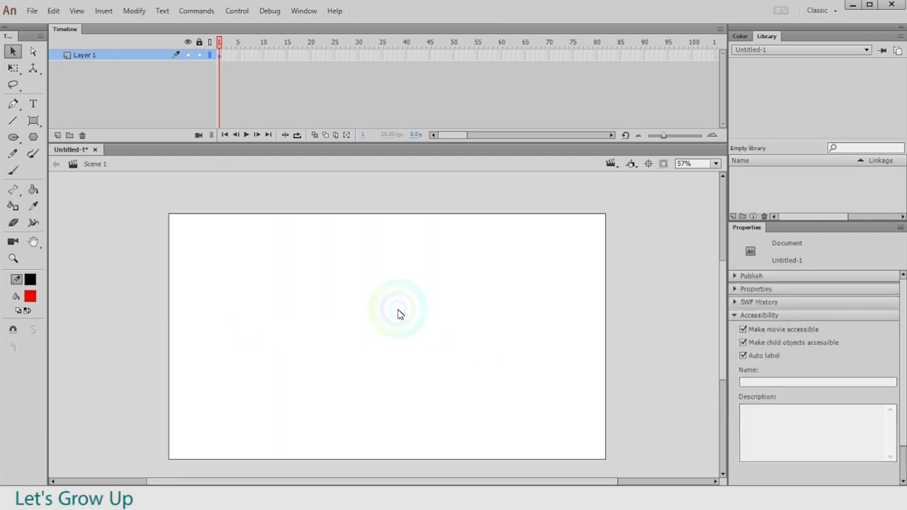
{"action": "left_click_drag", "start_coordinate": [401, 324], "coordinate": [387, 321]}
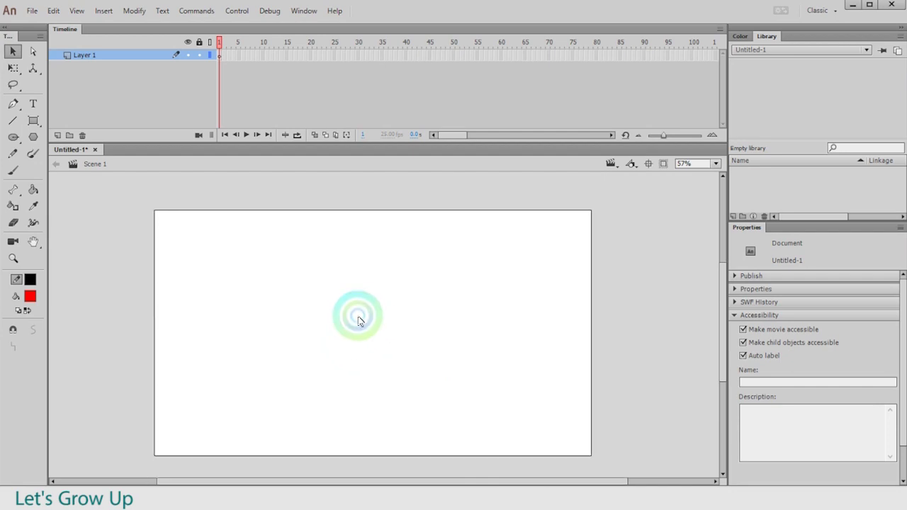
{"action": "key", "text": "y"}
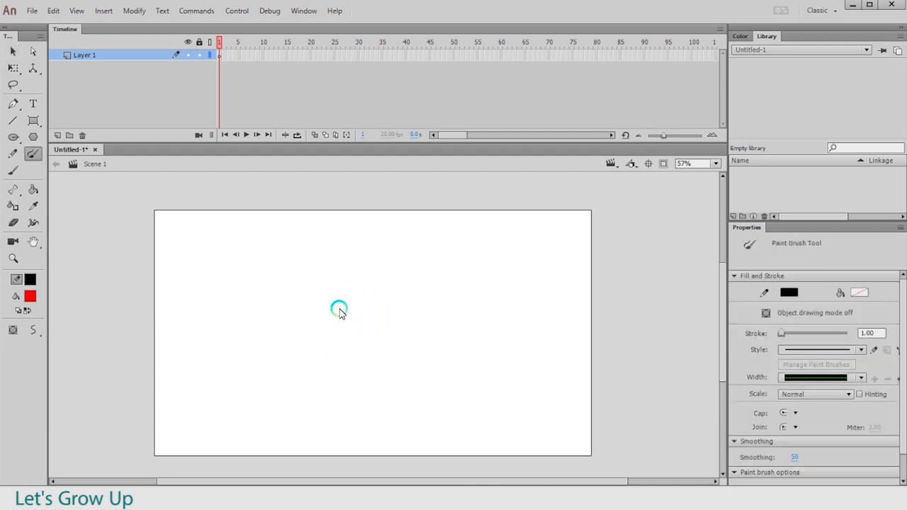
{"action": "key", "text": "b"}
{"action": "left_click", "coordinate": [13, 153]}
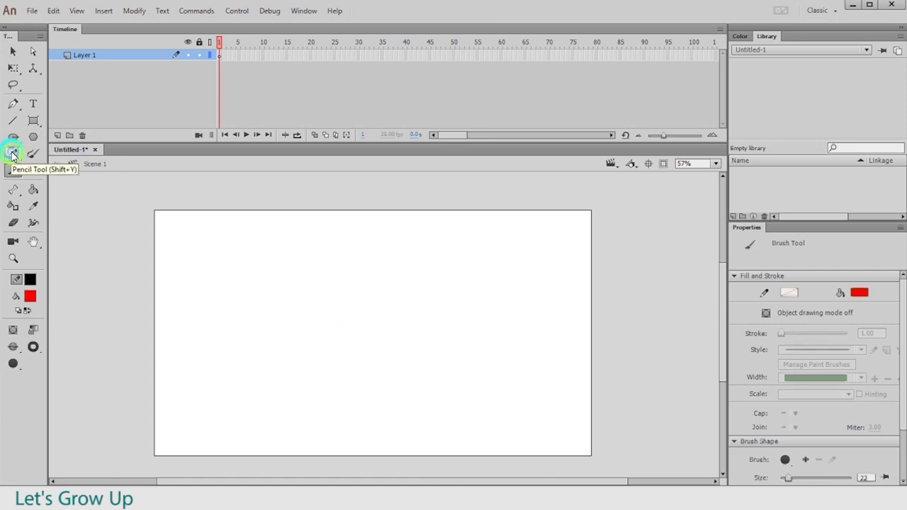
{"action": "left_click", "coordinate": [12, 153]}
{"action": "left_click_drag", "start_coordinate": [353, 344], "coordinate": [353, 286]}
{"action": "key", "text": "ctrl+z"}
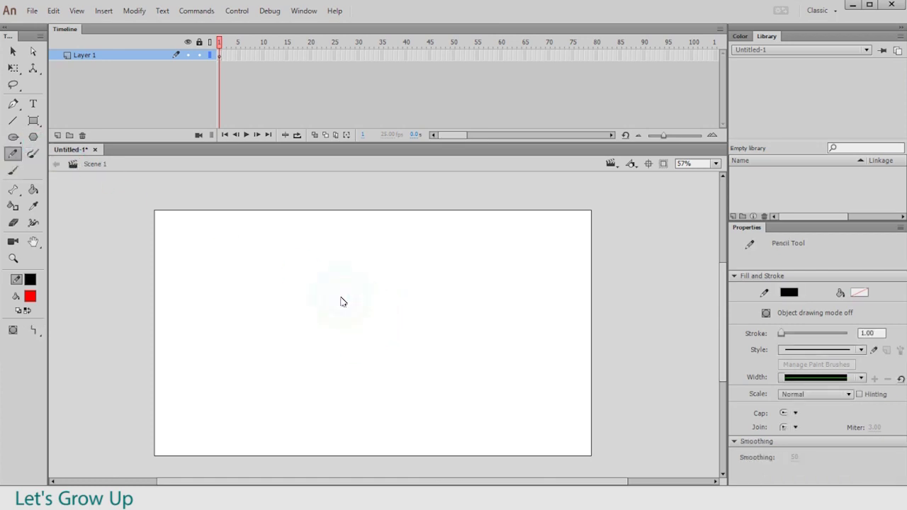
- Sketch curved strokes with the Pencil tool, first in Straighten mode and then in Smooth mode
{"action": "left_click", "coordinate": [39, 328]}
{"action": "mouse_move", "coordinate": [314, 408]}
{"action": "left_mouse_down"}
{"action": "mouse_move", "coordinate": [344, 356]}
{"action": "mouse_move", "coordinate": [297, 314]}
{"action": "left_mouse_up"}
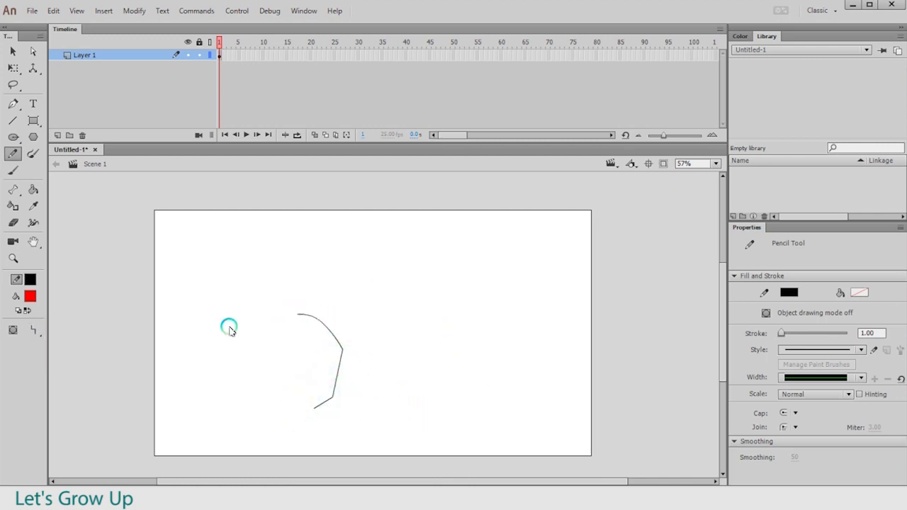
{"action": "left_click", "coordinate": [29, 331]}
{"action": "left_click", "coordinate": [73, 343]}
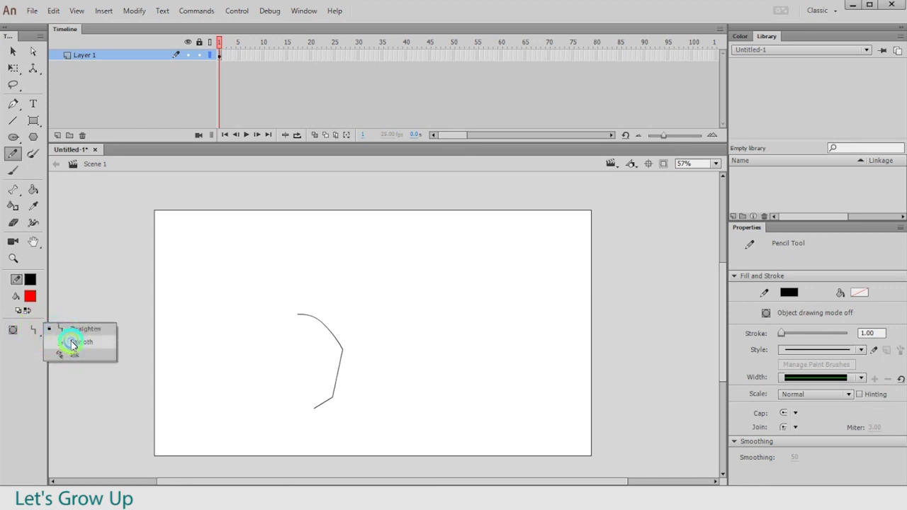
{"action": "mouse_move", "coordinate": [411, 412]}
{"action": "left_mouse_down"}
{"action": "mouse_move", "coordinate": [418, 390]}
{"action": "mouse_move", "coordinate": [360, 324]}
{"action": "left_mouse_up"}
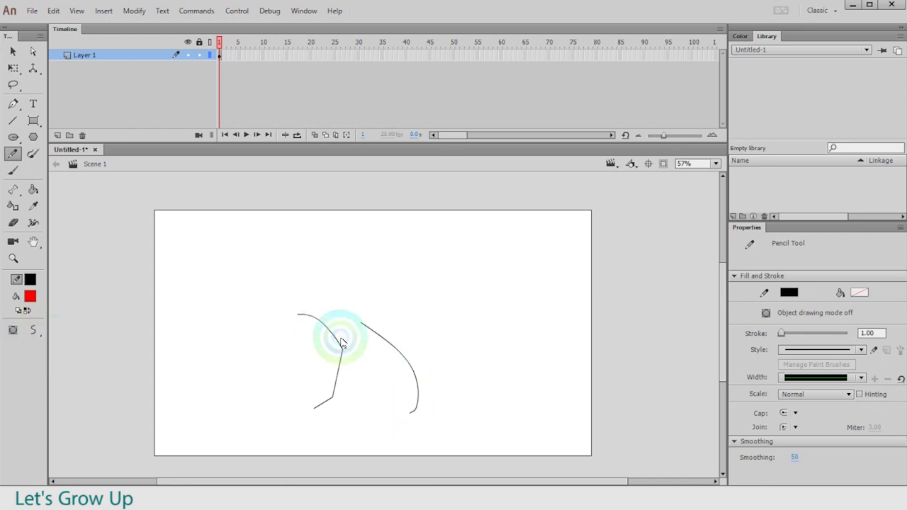
{"action": "left_click_drag", "start_coordinate": [404, 273], "coordinate": [494, 426]}
- Select and delete all the pencil strokes on the stage
{"action": "key", "text": "v"}
{"action": "mouse_move", "coordinate": [256, 243]}
{"action": "left_mouse_down"}
{"action": "mouse_move", "coordinate": [701, 478]}
{"action": "mouse_move", "coordinate": [632, 416]}
{"action": "left_mouse_up"}
{"action": "key", "text": "Delete"}
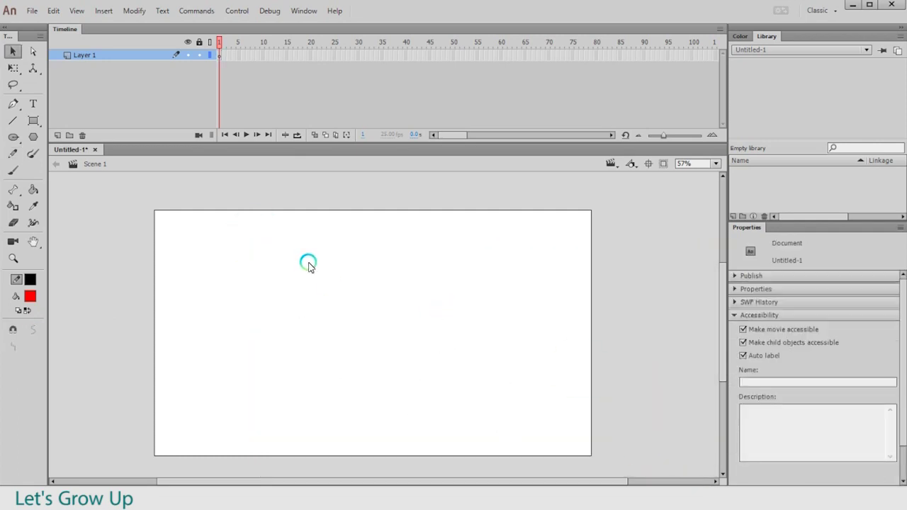
{"action": "key", "text": "b"}
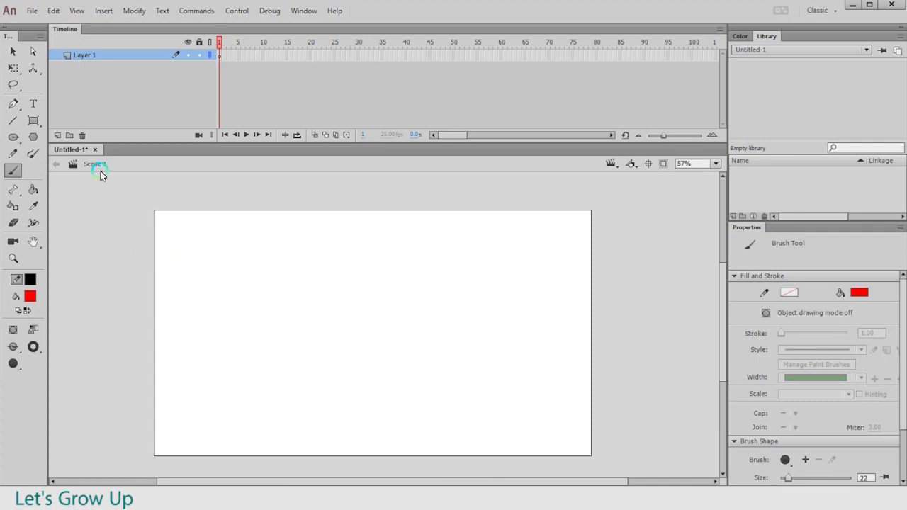
{"action": "mouse_move", "coordinate": [127, 198]}
{"action": "left_mouse_down"}
{"action": "mouse_move", "coordinate": [195, 262]}
{"action": "mouse_move", "coordinate": [618, 489]}
{"action": "left_mouse_up"}
{"action": "key", "text": "ctrl+z"}
- Reduce the Brush tool's size to 13
{"action": "key", "text": "z"}
{"action": "left_click_drag", "start_coordinate": [178, 239], "coordinate": [518, 486]}
{"action": "mouse_move", "coordinate": [406, 356]}
{"action": "left_mouse_down"}
{"action": "mouse_move", "coordinate": [384, 378]}
{"action": "mouse_move", "coordinate": [413, 350]}
{"action": "left_mouse_up"}
{"action": "key", "text": "b"}
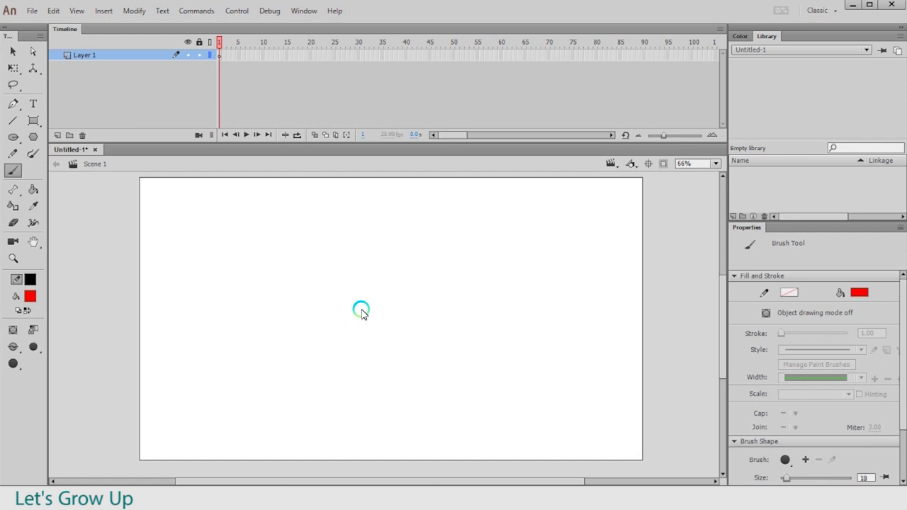
{"action": "key", "text": "bracketleft"}
{"action": "key", "text": "bracketleft"}
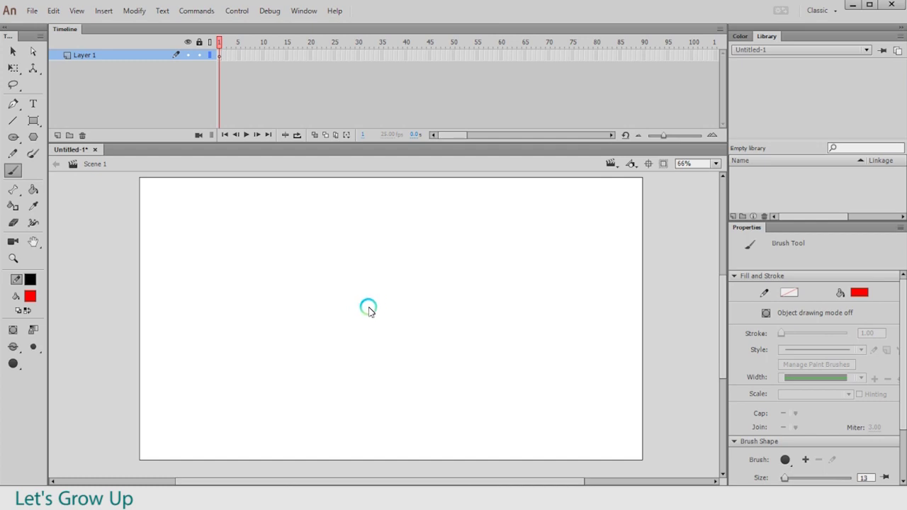
- Draw the two curved sides of a tree trunk with the Pen tool in the lower-left part of the stage
{"action": "left_click", "coordinate": [13, 105]}
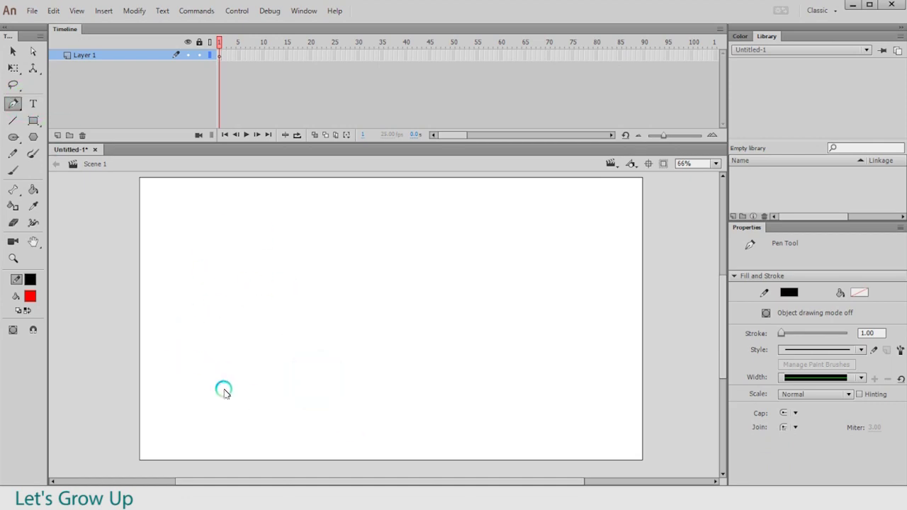
{"action": "left_click", "coordinate": [215, 421]}
{"action": "left_click_drag", "start_coordinate": [228, 383], "coordinate": [209, 326]}
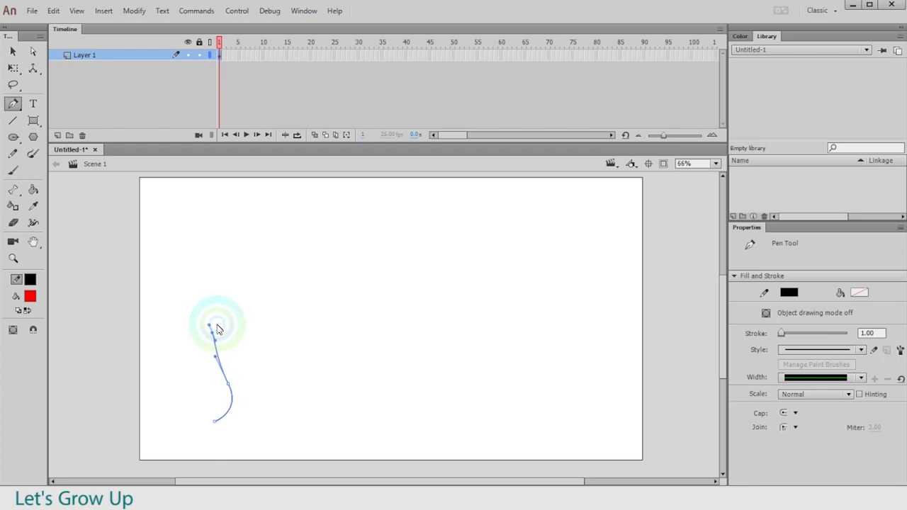
{"action": "left_click", "coordinate": [221, 333], "text": "ctrl"}
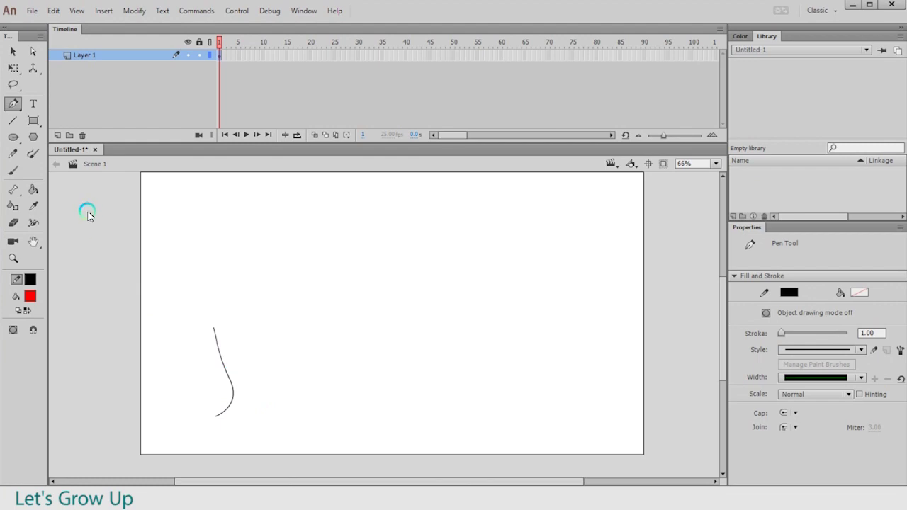
{"action": "left_click", "coordinate": [281, 417]}
{"action": "left_click_drag", "start_coordinate": [262, 382], "coordinate": [262, 364]}
{"action": "left_click_drag", "start_coordinate": [267, 325], "coordinate": [267, 317]}
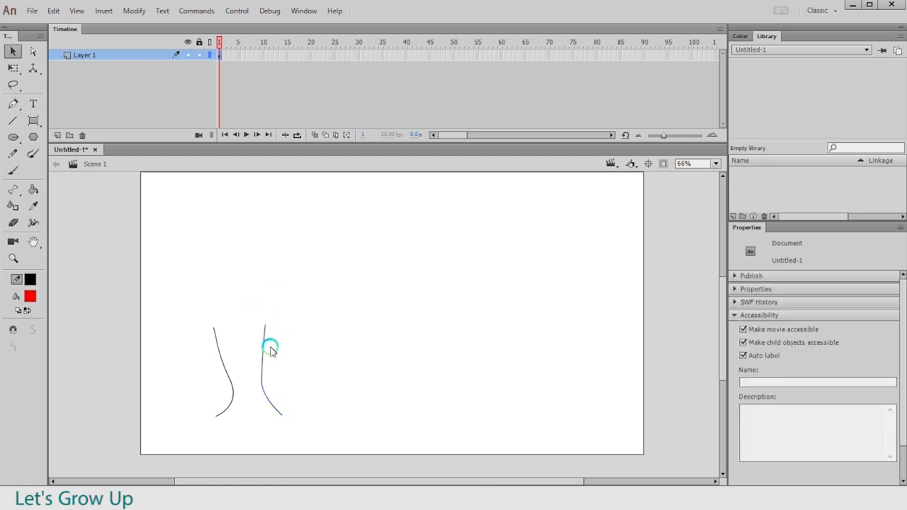
- Draw a zigzag branch outline with the Pen tool between the trunk sides, ending at the upper end of the right side
{"action": "key", "text": "p"}
{"action": "left_click", "coordinate": [230, 354]}
{"action": "left_click", "coordinate": [240, 308]}
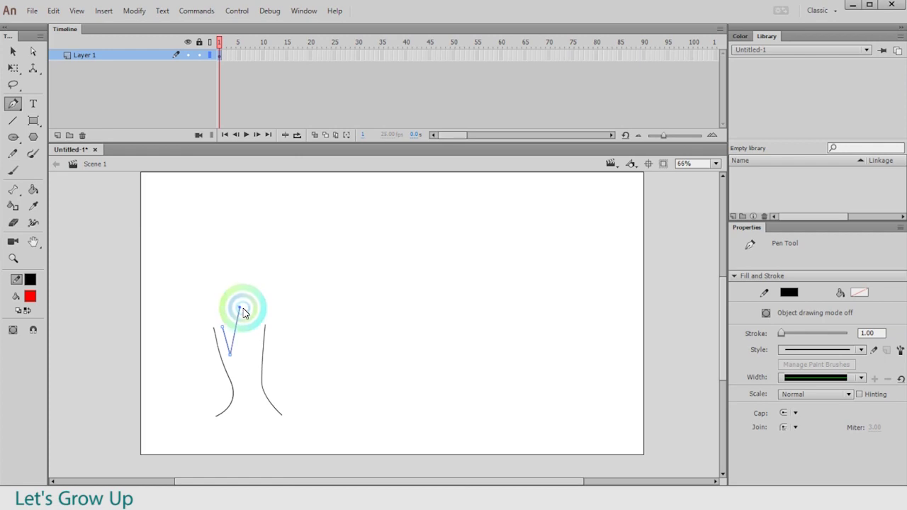
{"action": "left_click", "coordinate": [240, 354]}
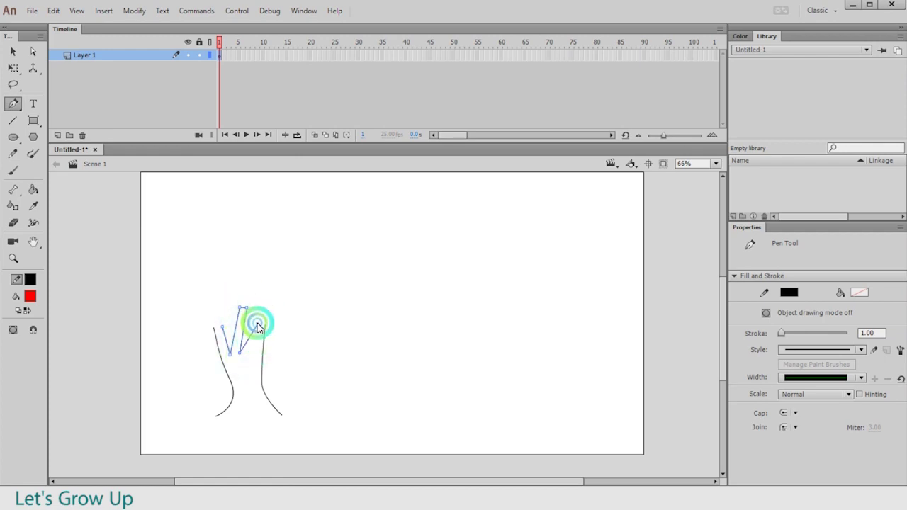
{"action": "left_click", "coordinate": [266, 324]}
{"action": "key", "text": "v"}
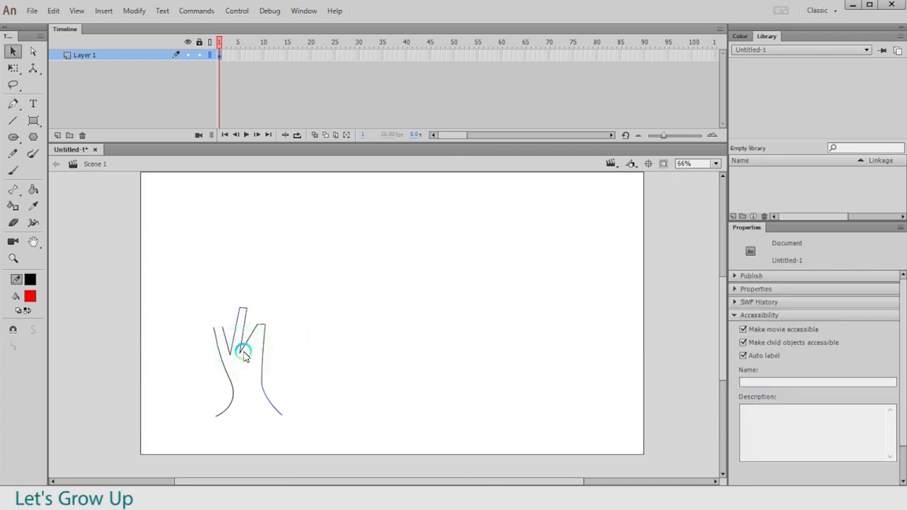
- Reshape the branches with the Selection tool, lowering the right fork, curving the middle branch's sides and spreading the left branch's tips outward
{"action": "key", "text": "z"}
{"action": "left_click_drag", "start_coordinate": [173, 277], "coordinate": [329, 409]}
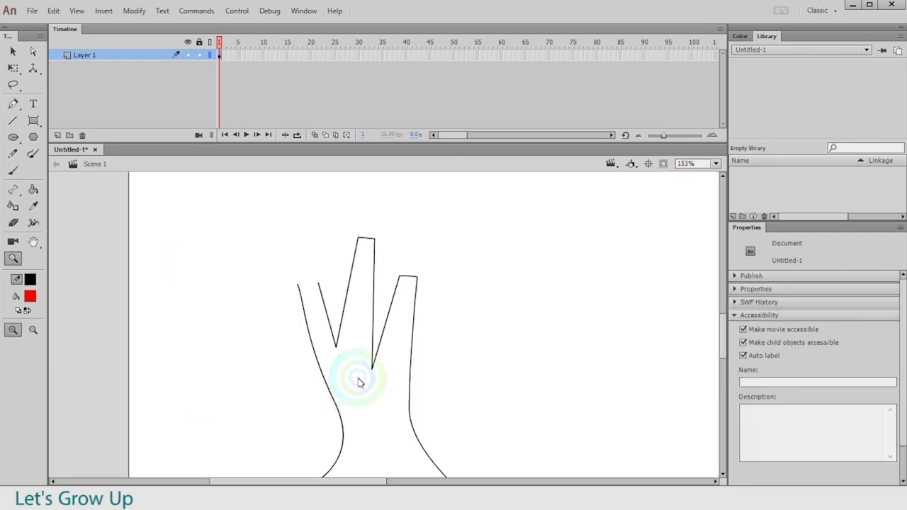
{"action": "left_click_drag", "start_coordinate": [247, 215], "coordinate": [572, 472]}
{"action": "left_click", "coordinate": [363, 303]}
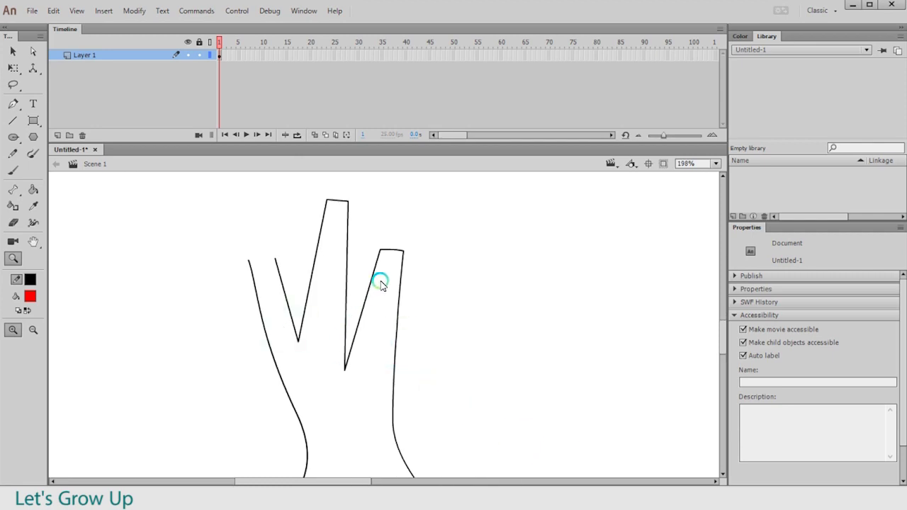
{"action": "left_click_drag", "start_coordinate": [440, 296], "coordinate": [397, 312]}
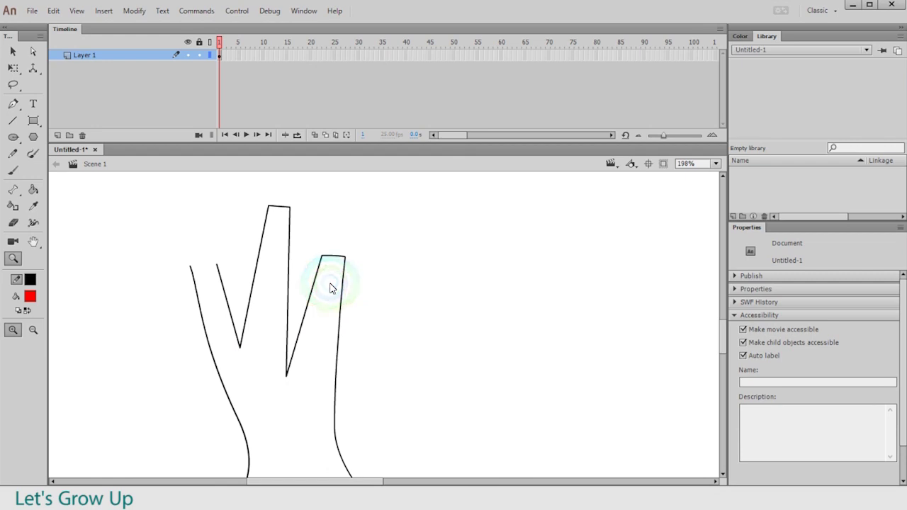
{"action": "key", "text": "v"}
{"action": "left_click", "coordinate": [312, 305]}
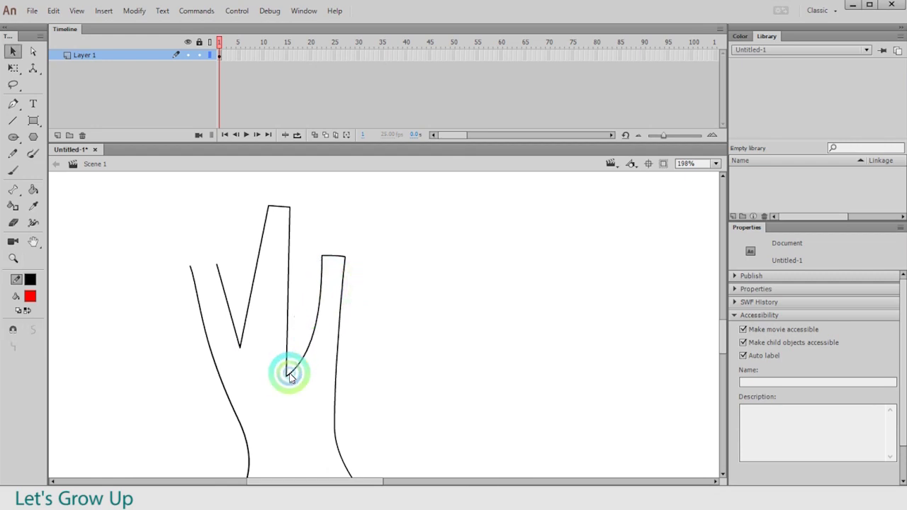
{"action": "left_click_drag", "start_coordinate": [287, 377], "coordinate": [305, 423]}
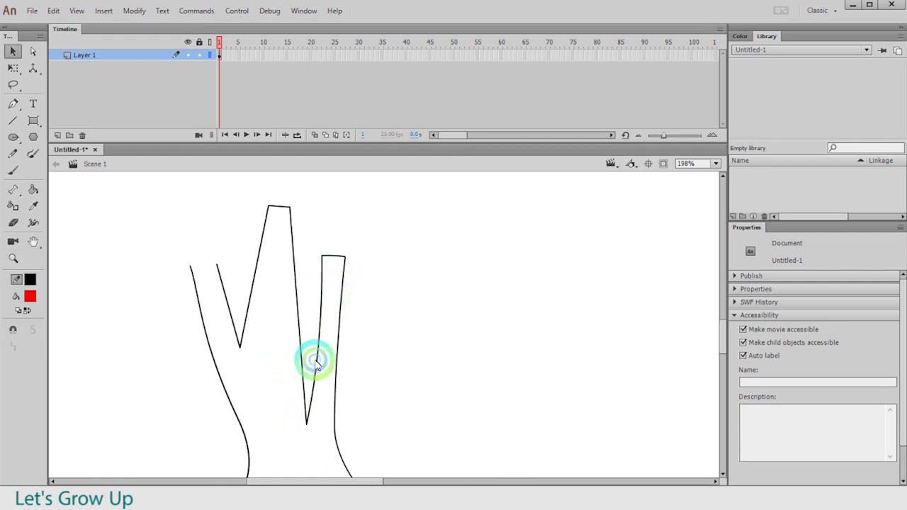
{"action": "left_click_drag", "start_coordinate": [297, 330], "coordinate": [269, 350]}
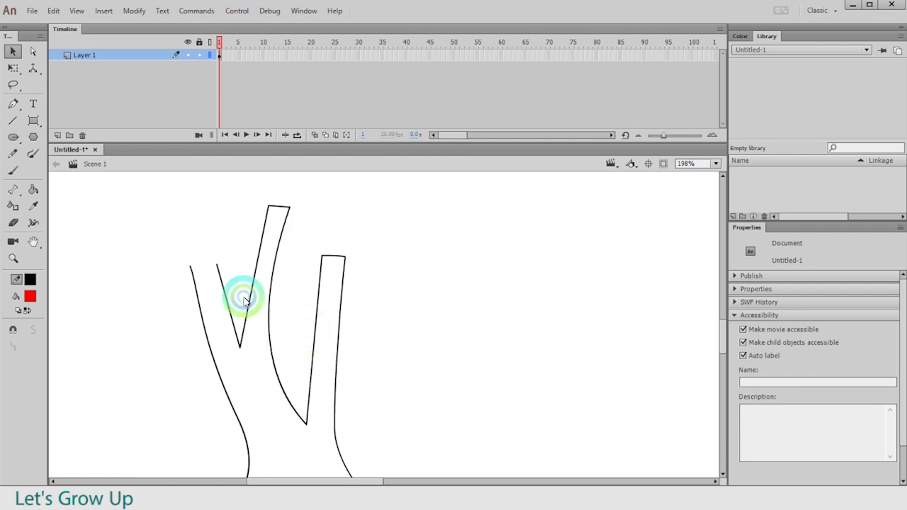
{"action": "left_click_drag", "start_coordinate": [252, 289], "coordinate": [183, 252]}
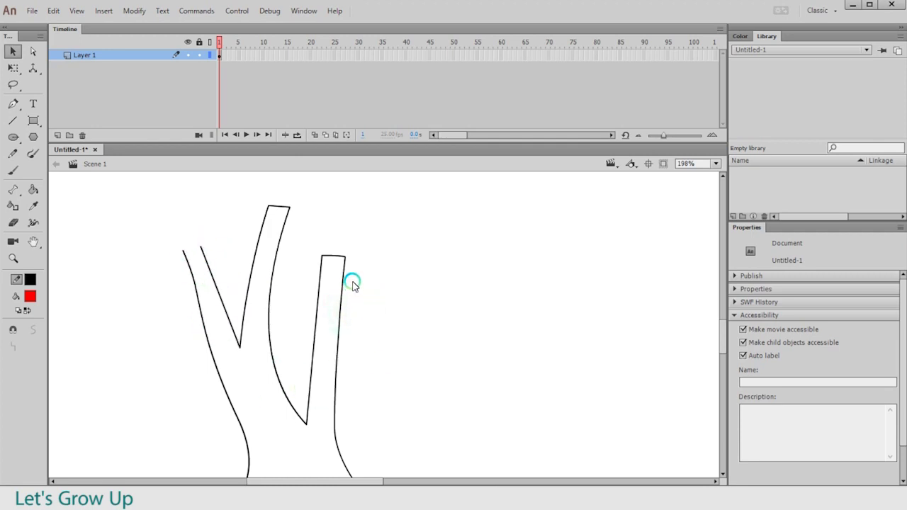
- Close the trunk's base with straight lines meeting at a raised middle point, and turn on Snap to Objects
{"action": "key", "text": "ctrl+minus"}
{"action": "mouse_move", "coordinate": [419, 366]}
{"action": "left_mouse_down"}
{"action": "mouse_move", "coordinate": [375, 324]}
{"action": "mouse_move", "coordinate": [348, 324]}
{"action": "left_mouse_up"}
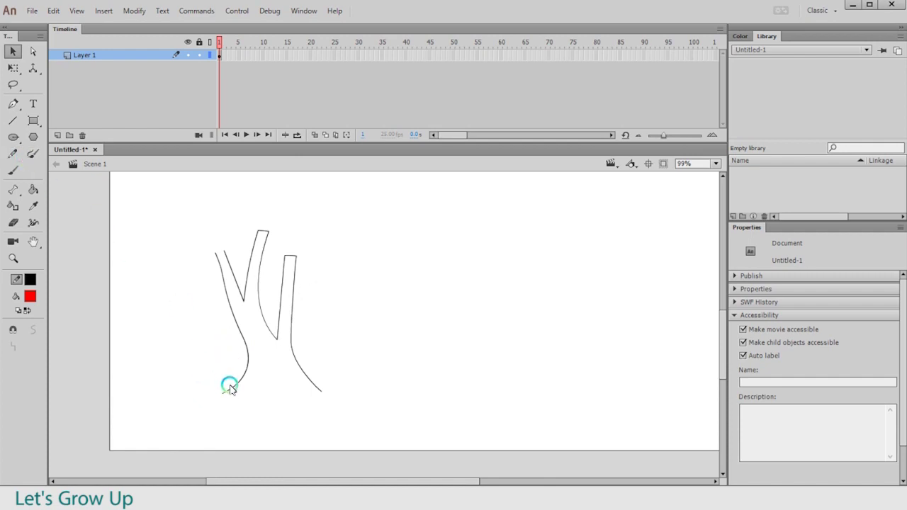
{"action": "left_click", "coordinate": [14, 120]}
{"action": "left_click_drag", "start_coordinate": [224, 392], "coordinate": [323, 395]}
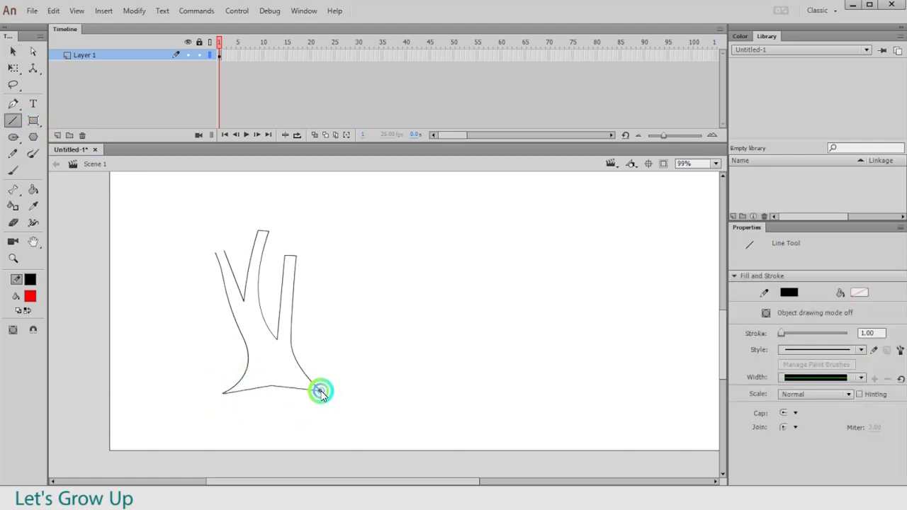
{"action": "left_click", "coordinate": [33, 330]}
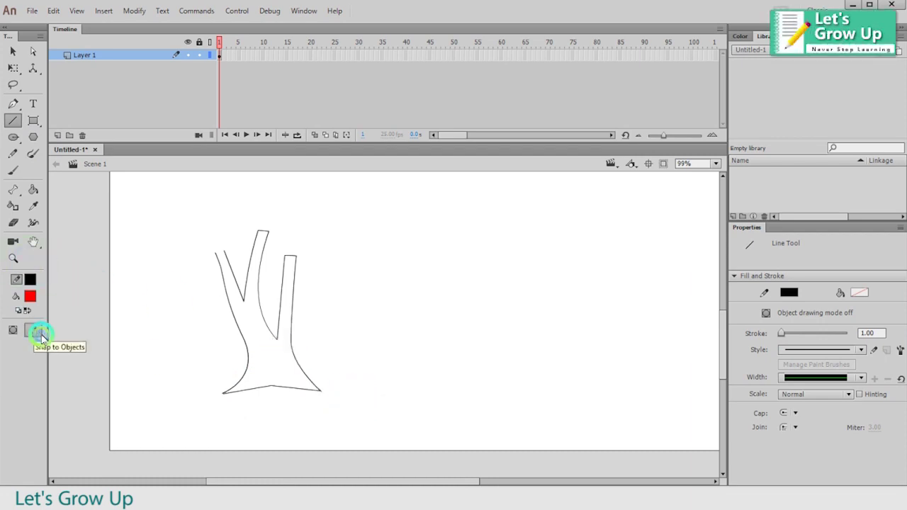
- Bend the two base lines of the trunk slightly downward into curves
{"action": "key", "text": "v"}
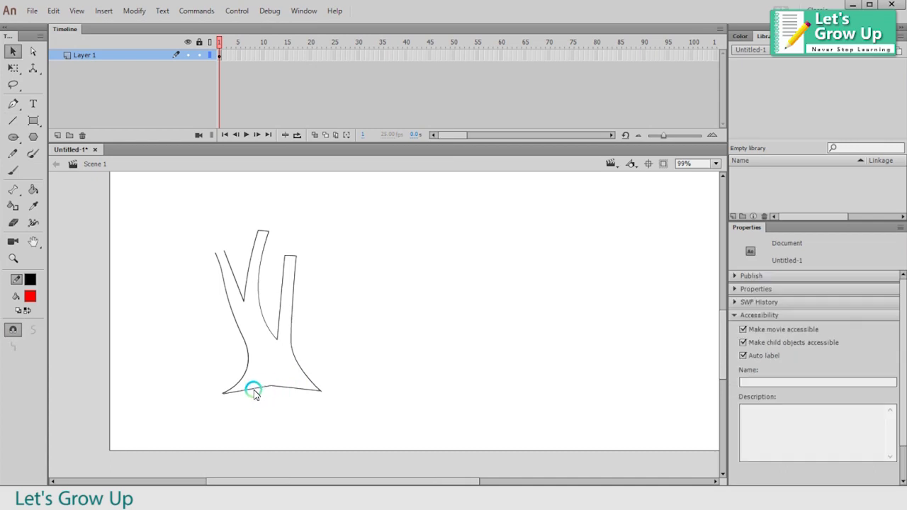
{"action": "left_click_drag", "start_coordinate": [302, 389], "coordinate": [300, 395]}
{"action": "left_click_drag", "start_coordinate": [318, 349], "coordinate": [366, 358]}
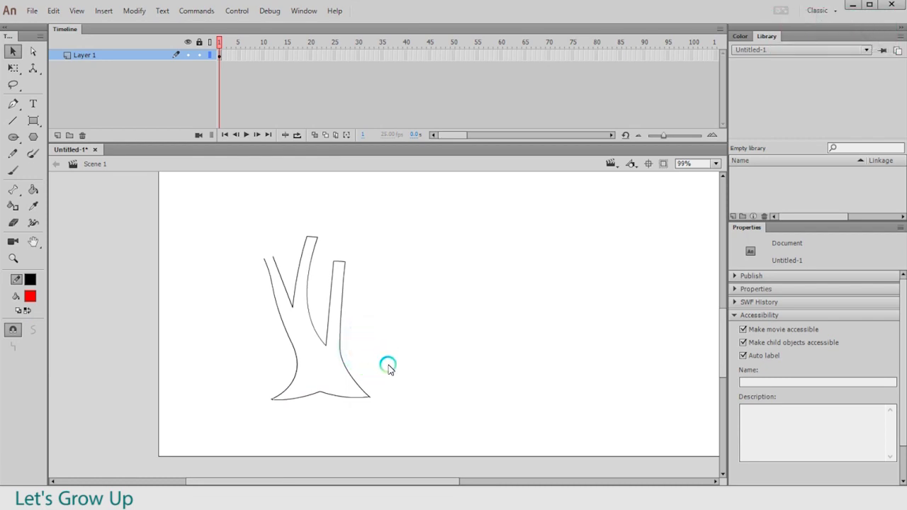
- Outline a grass blade just right of the trunk with the Pen and Line tools, and curve its right side inward
{"action": "key", "text": "p"}
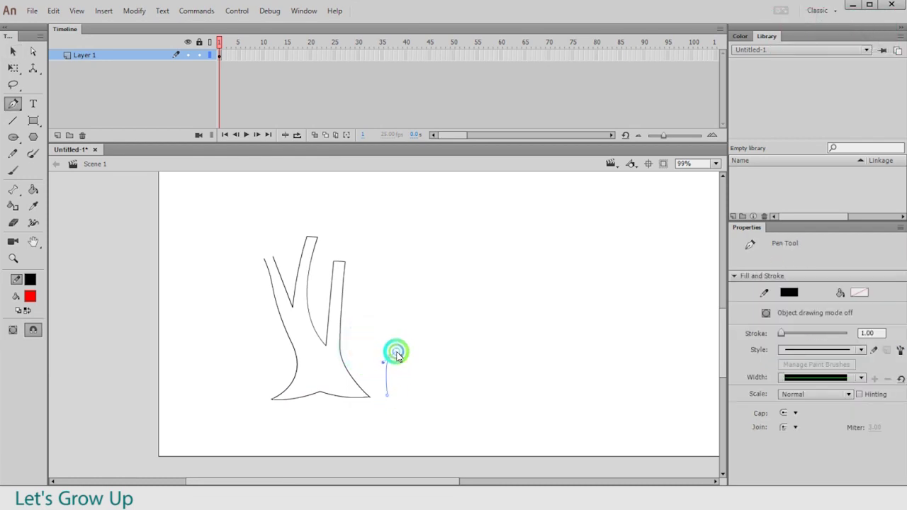
{"action": "left_click_drag", "start_coordinate": [397, 393], "coordinate": [429, 415]}
{"action": "left_click", "coordinate": [407, 379], "text": "ctrl"}
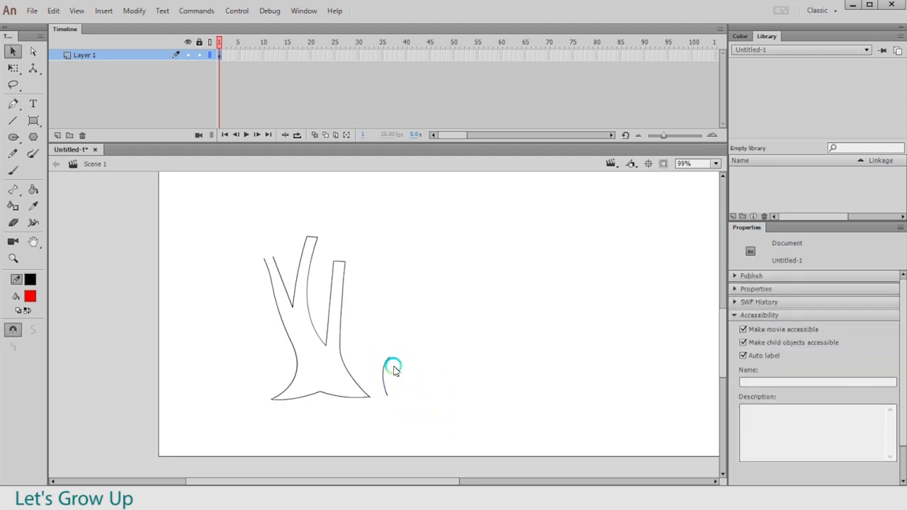
{"action": "key", "text": "n"}
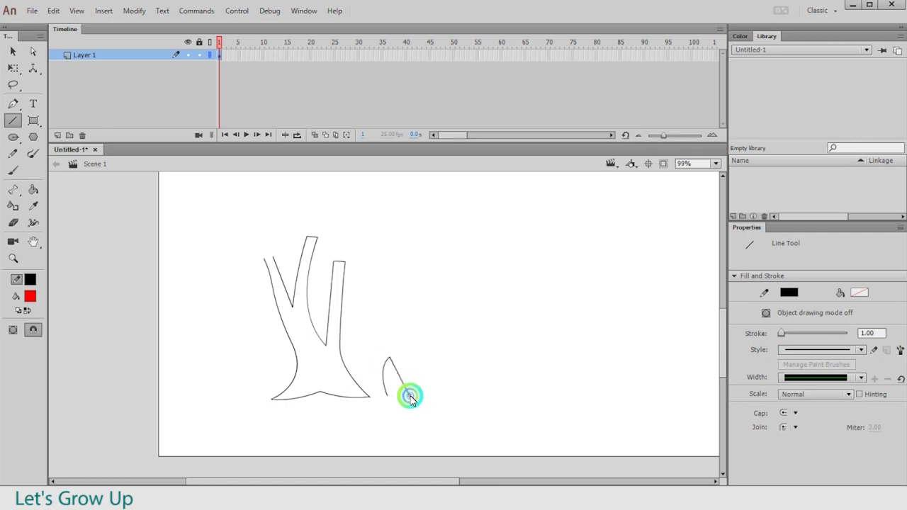
{"action": "key", "text": "v"}
{"action": "left_click_drag", "start_coordinate": [401, 377], "coordinate": [395, 383]}
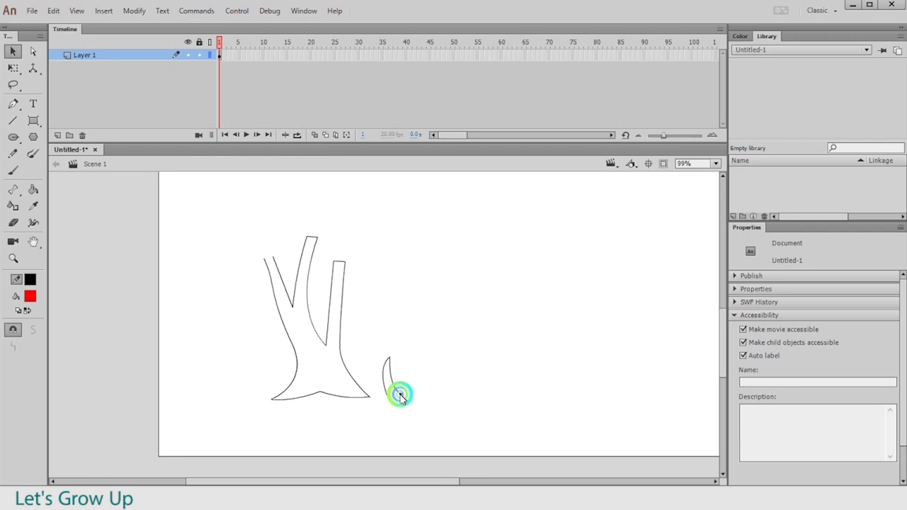
{"action": "left_click_drag", "start_coordinate": [398, 383], "coordinate": [405, 372]}
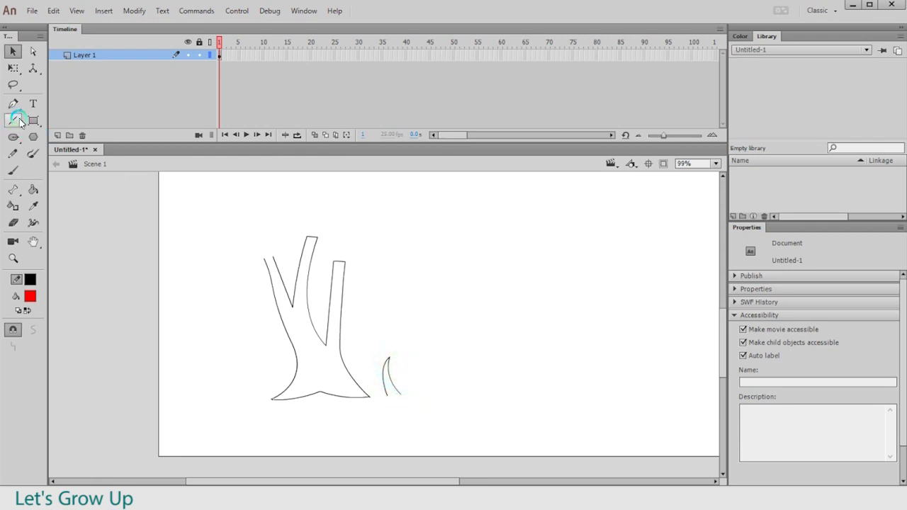
- Extend the blade into a grass clump with the Paint Brush tool, drawing shorter spikes to the right and a closing base line
{"action": "left_click", "coordinate": [34, 155]}
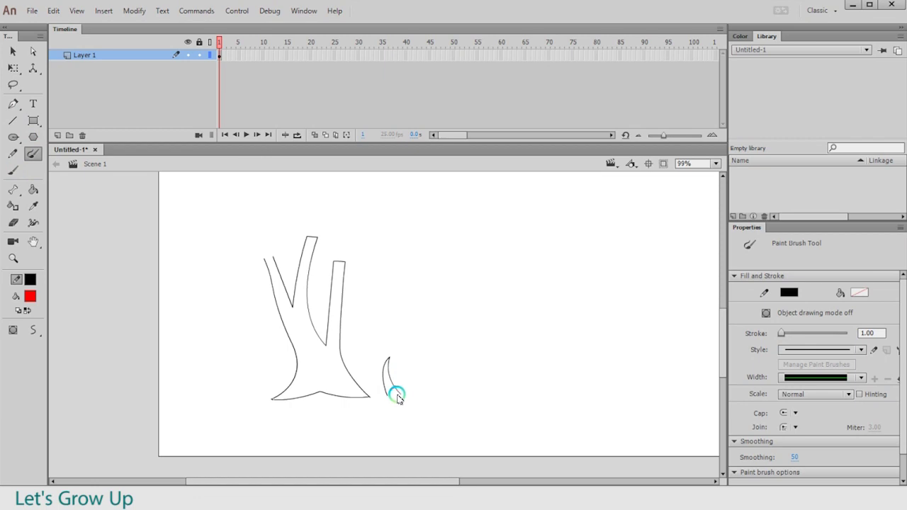
{"action": "left_click_drag", "start_coordinate": [401, 374], "coordinate": [402, 396]}
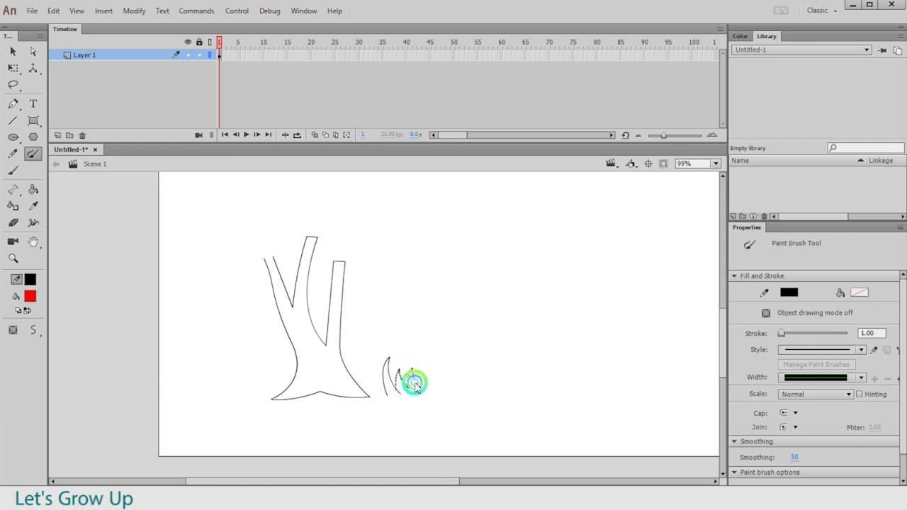
{"action": "mouse_move", "coordinate": [422, 386]}
{"action": "left_mouse_down"}
{"action": "mouse_move", "coordinate": [435, 398]}
{"action": "mouse_move", "coordinate": [484, 399]}
{"action": "mouse_move", "coordinate": [386, 402]}
{"action": "mouse_move", "coordinate": [366, 376]}
{"action": "mouse_move", "coordinate": [389, 385]}
{"action": "left_mouse_up"}
- Delete the stray strokes overlapping inside the left part of the right grass clump
{"action": "key", "text": "v"}
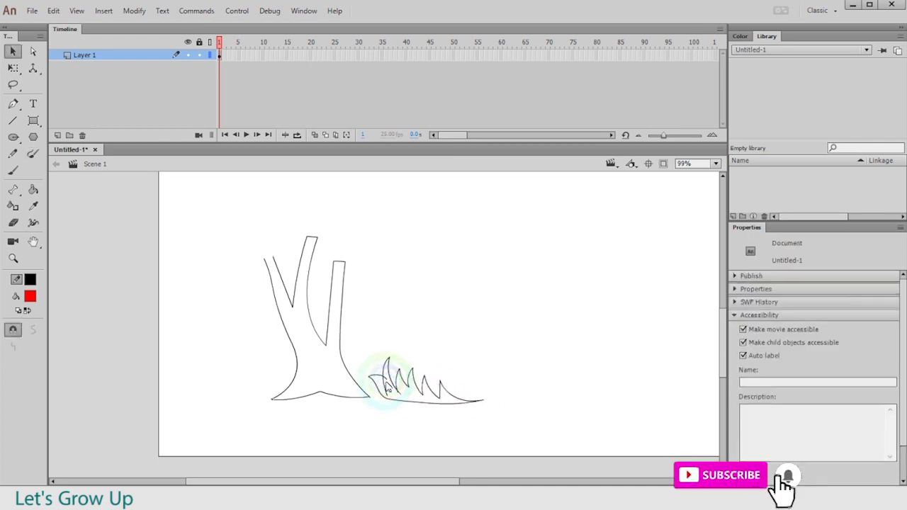
{"action": "left_click", "coordinate": [389, 385]}
{"action": "left_click", "coordinate": [383, 373]}
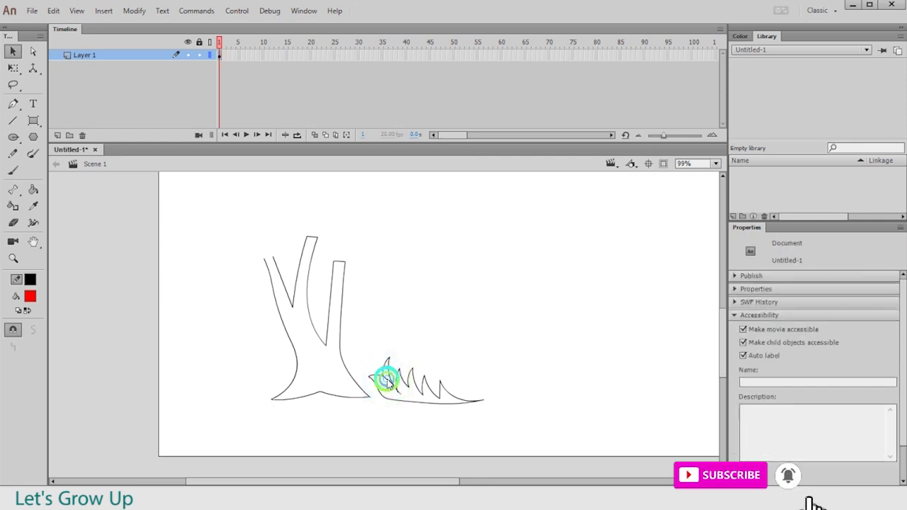
{"action": "left_click", "coordinate": [480, 402]}
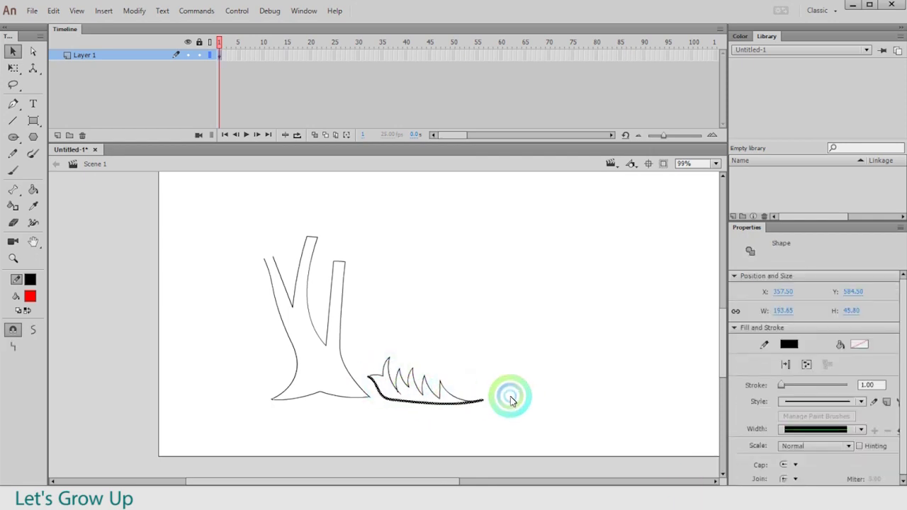
{"action": "left_click", "coordinate": [364, 359]}
- Paint a small closed outline of spiky grass left of the trunk with the Paint Brush tool
{"action": "key", "text": "b"}
{"action": "left_click", "coordinate": [225, 400]}
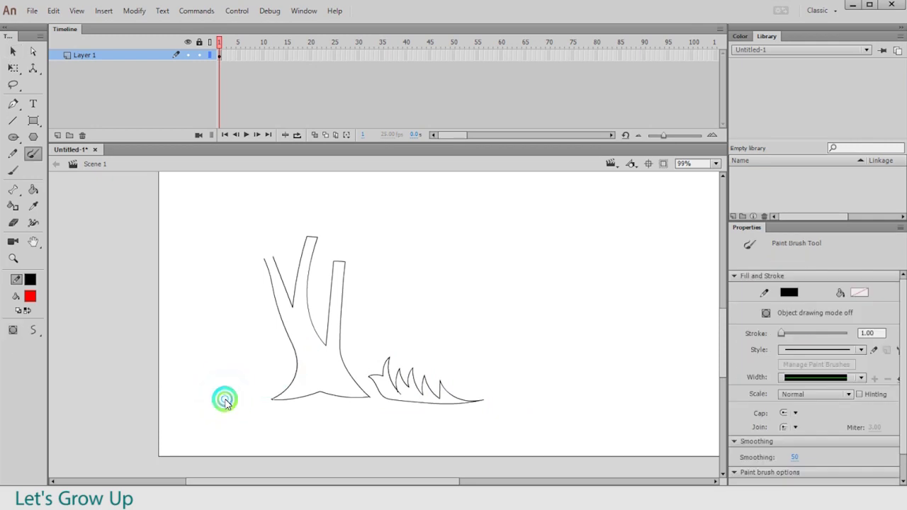
{"action": "mouse_move", "coordinate": [231, 383]}
{"action": "left_mouse_down"}
{"action": "mouse_move", "coordinate": [268, 384]}
{"action": "mouse_move", "coordinate": [260, 397]}
{"action": "mouse_move", "coordinate": [272, 396]}
{"action": "mouse_move", "coordinate": [267, 407]}
{"action": "mouse_move", "coordinate": [215, 401]}
{"action": "mouse_move", "coordinate": [220, 389]}
{"action": "mouse_move", "coordinate": [253, 401]}
{"action": "left_mouse_up"}
- Remove the overlapping line segments inside the left grass clump
{"action": "key", "text": "v"}
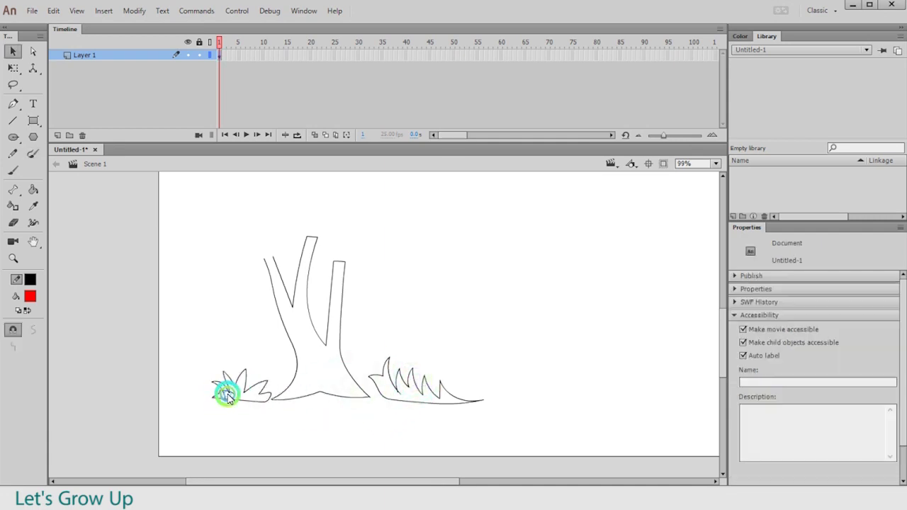
{"action": "left_click", "coordinate": [227, 394]}
{"action": "key", "text": "Delete"}
{"action": "left_click", "coordinate": [229, 390]}
{"action": "key", "text": "Delete"}
{"action": "left_click", "coordinate": [226, 394]}
{"action": "key", "text": "Delete"}
{"action": "left_click", "coordinate": [463, 366]}
- Draw a closed, scalloped crown outline around the branch tops with the Paint Brush tool
{"action": "left_click_drag", "start_coordinate": [339, 281], "coordinate": [345, 306]}
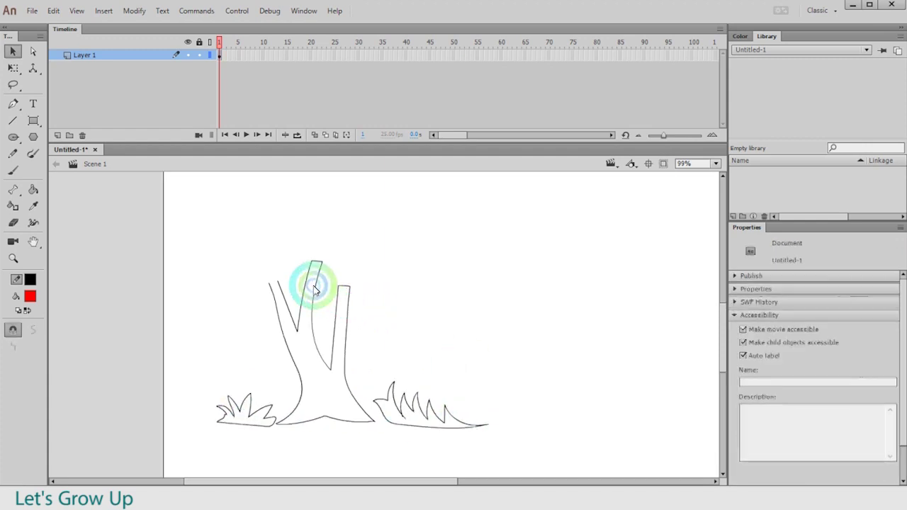
{"action": "key", "text": "y"}
{"action": "mouse_move", "coordinate": [248, 266]}
{"action": "left_mouse_down"}
{"action": "mouse_move", "coordinate": [226, 290]}
{"action": "mouse_move", "coordinate": [247, 307]}
{"action": "mouse_move", "coordinate": [296, 273]}
{"action": "mouse_move", "coordinate": [323, 270]}
{"action": "mouse_move", "coordinate": [343, 307]}
{"action": "mouse_move", "coordinate": [416, 291]}
{"action": "mouse_move", "coordinate": [432, 247]}
{"action": "mouse_move", "coordinate": [409, 199]}
{"action": "mouse_move", "coordinate": [384, 202]}
{"action": "mouse_move", "coordinate": [353, 178]}
{"action": "mouse_move", "coordinate": [280, 152]}
{"action": "mouse_move", "coordinate": [219, 232]}
{"action": "mouse_move", "coordinate": [248, 268]}
{"action": "left_mouse_up"}
{"action": "left_click_drag", "start_coordinate": [433, 253], "coordinate": [413, 284]}
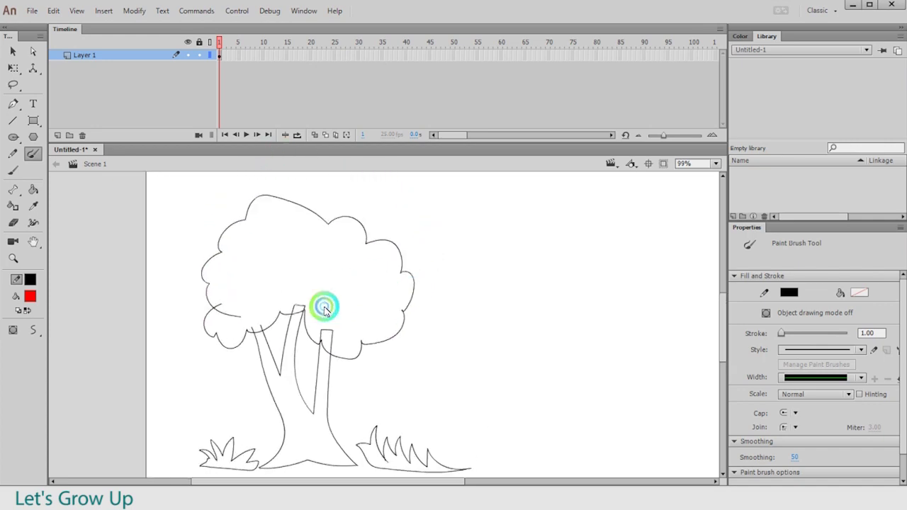
- Delete the excess stroke ends crossing into the crown at its lower left lobe
{"action": "key", "text": "v"}
{"action": "left_click", "coordinate": [236, 314]}
{"action": "key", "text": "Delete"}
{"action": "left_click", "coordinate": [222, 306]}
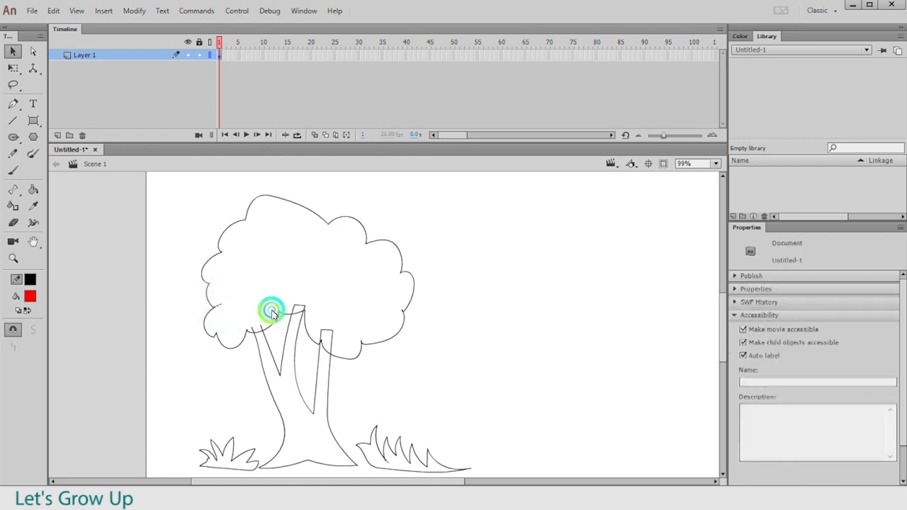
{"action": "key", "text": "Delete"}
- Delete the tops of the middle and right branches that protrude into the crown
{"action": "left_click", "coordinate": [298, 308]}
{"action": "key", "text": "Delete"}
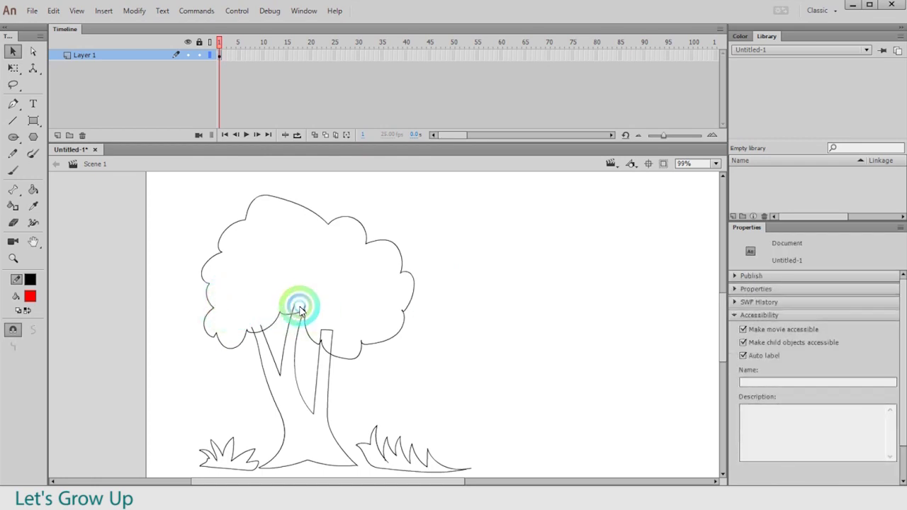
{"action": "left_click", "coordinate": [298, 310]}
{"action": "key", "text": "Delete"}
{"action": "left_click", "coordinate": [304, 309]}
{"action": "key", "text": "Delete"}
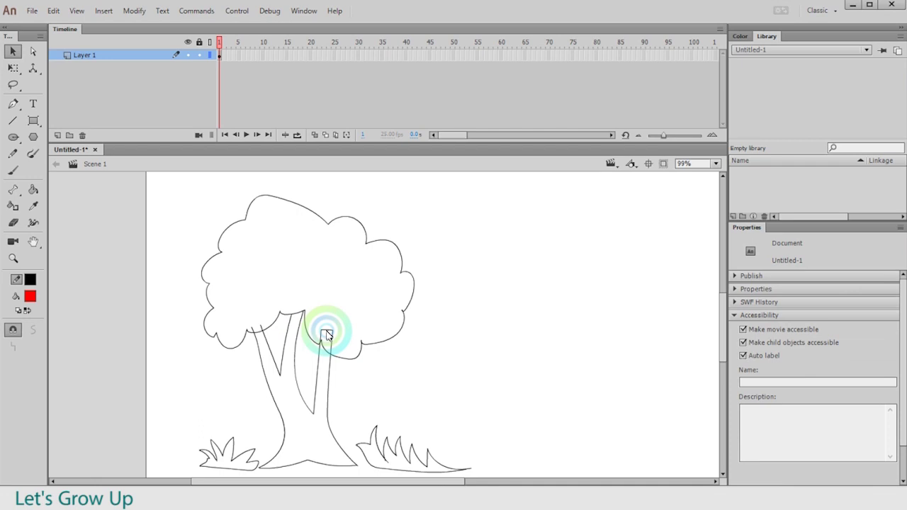
{"action": "left_click", "coordinate": [330, 335]}
{"action": "key", "text": "Delete"}
{"action": "left_click", "coordinate": [322, 334]}
{"action": "key", "text": "Delete"}
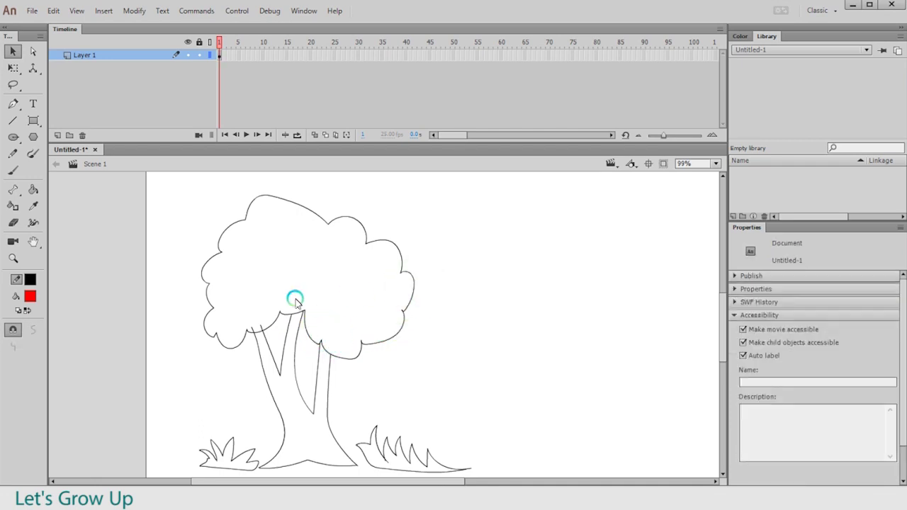
- Fill the tree crown with light green using the Paint Bucket tool
{"action": "left_click", "coordinate": [32, 279]}
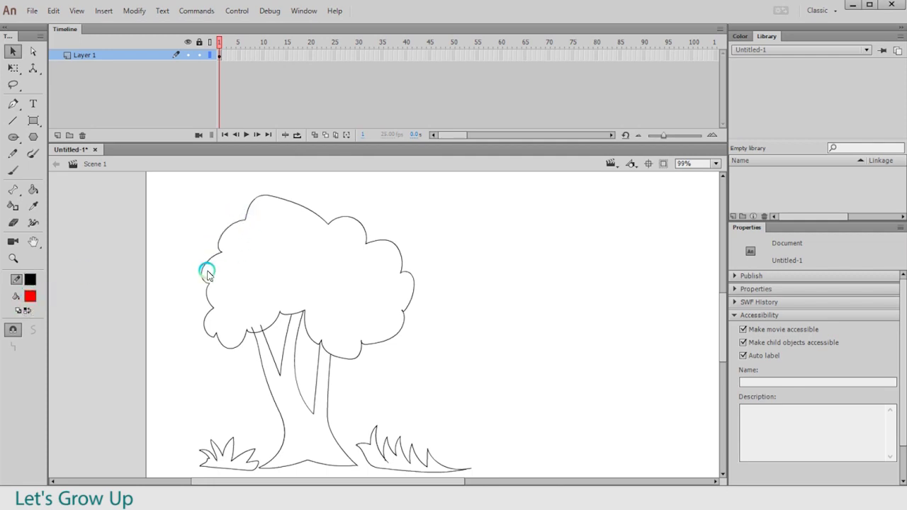
{"action": "left_click", "coordinate": [31, 295]}
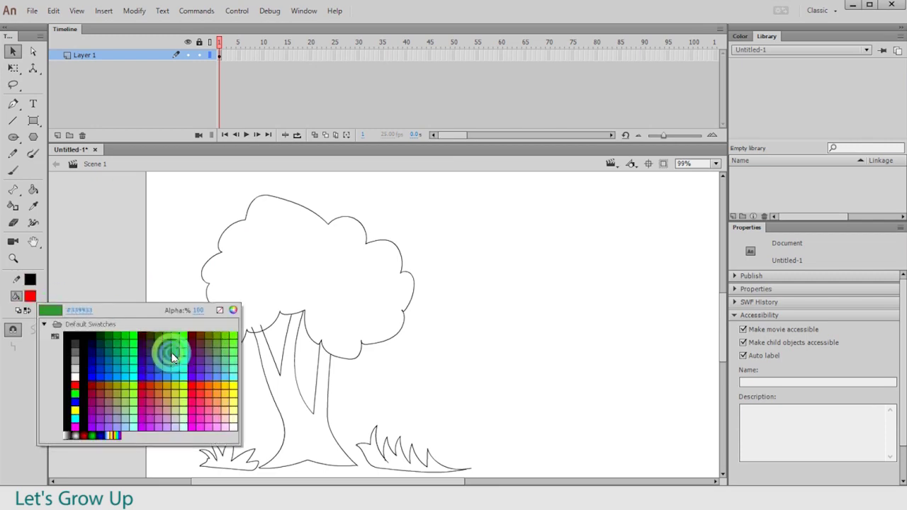
{"action": "left_click", "coordinate": [225, 345]}
{"action": "left_click", "coordinate": [286, 295]}
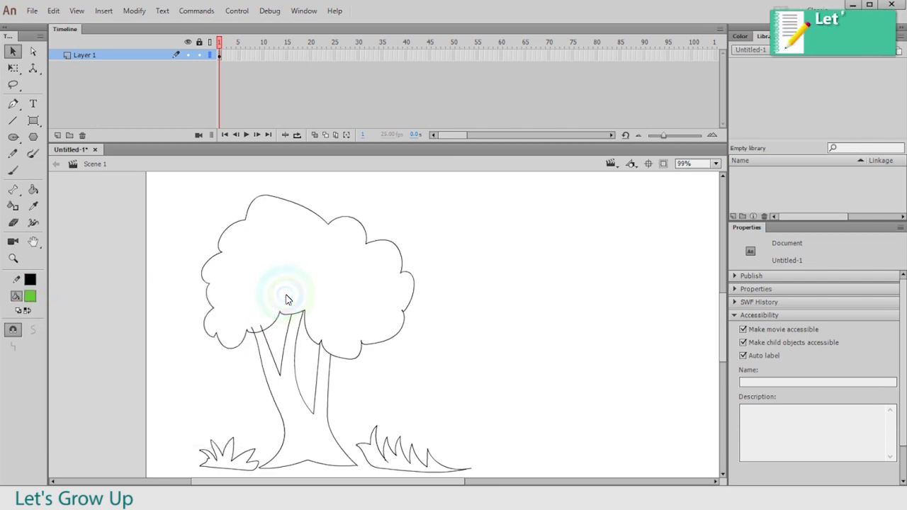
{"action": "key", "text": "k"}
{"action": "left_click", "coordinate": [286, 295]}
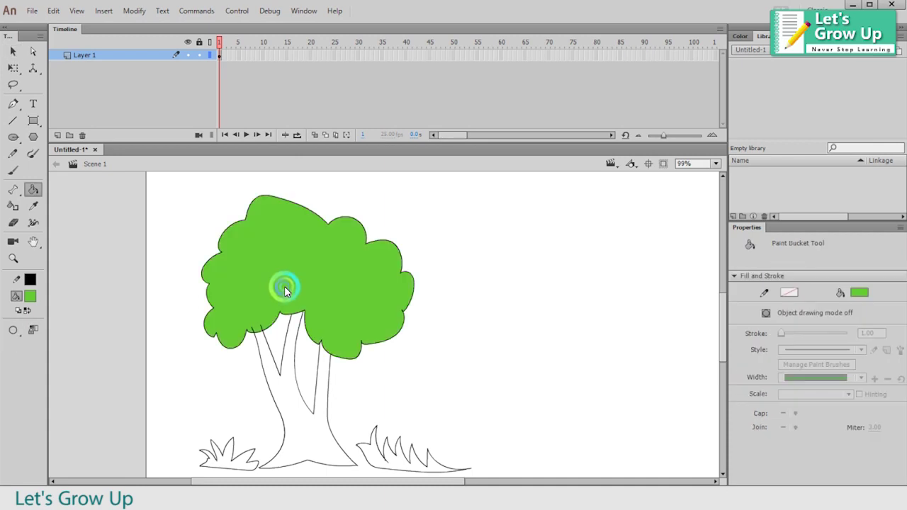
- Set the fill colour to dark brown and remove the green fill from the crown
{"action": "left_click", "coordinate": [28, 297]}
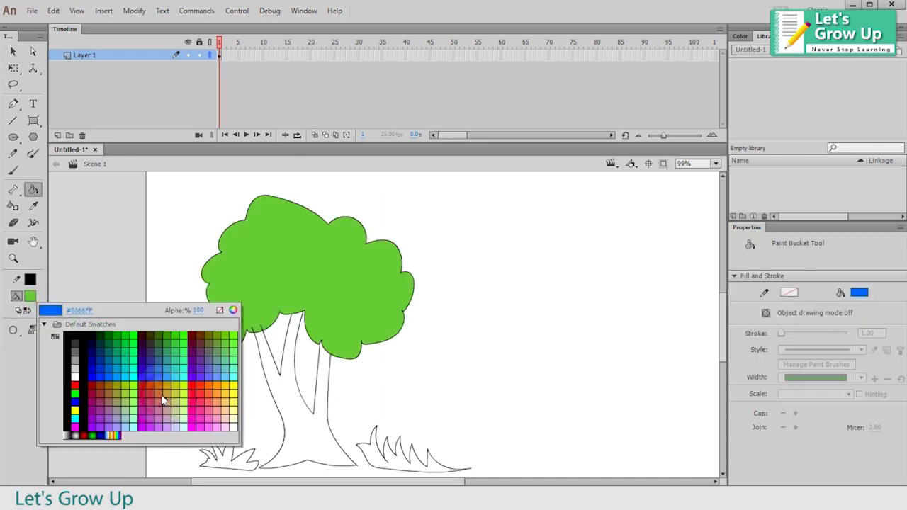
{"action": "left_click", "coordinate": [205, 343]}
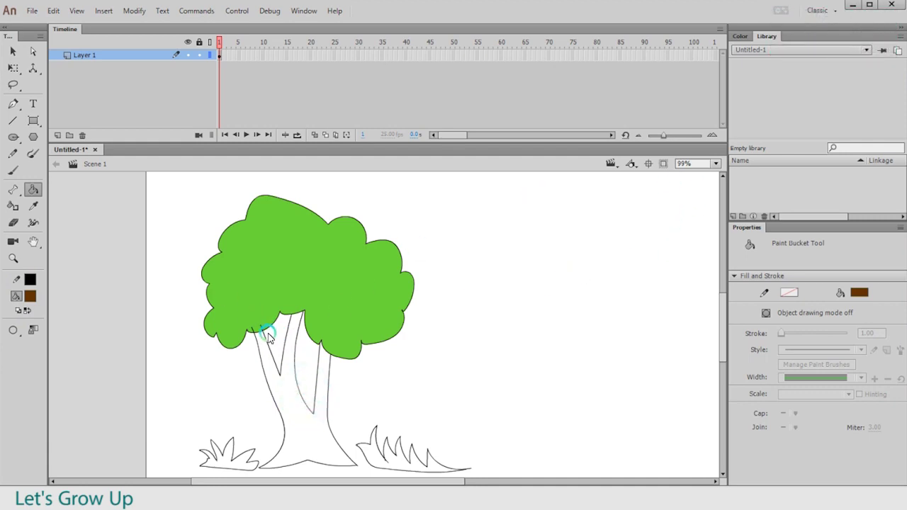
{"action": "key", "text": "v"}
{"action": "left_click", "coordinate": [315, 324]}
{"action": "key", "text": "Delete"}
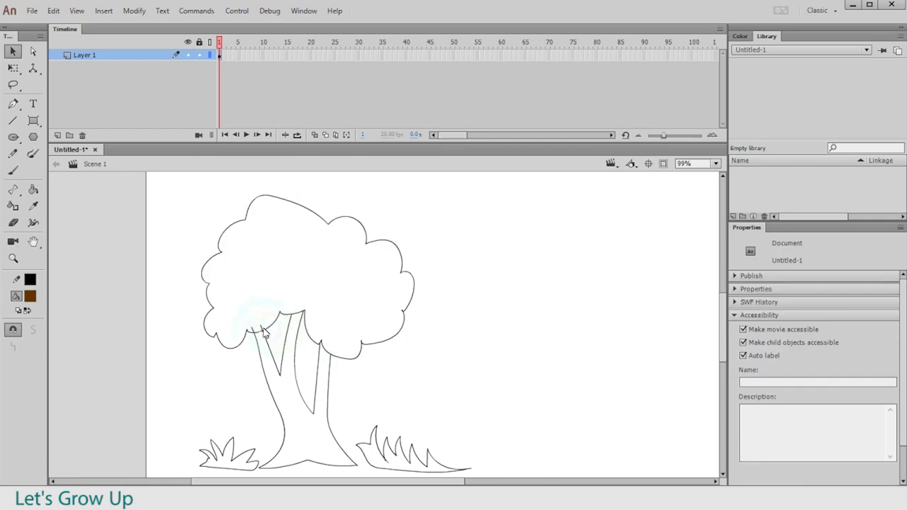
- Delete the two left branch line ends that stick up into the crown
{"action": "left_click", "coordinate": [253, 327]}
{"action": "key", "text": "Delete"}
{"action": "left_click", "coordinate": [259, 326]}
{"action": "key", "text": "Delete"}
- Fill the trunk and its branches with dark brown using the Paint Bucket tool
{"action": "left_click", "coordinate": [325, 349]}
{"action": "left_click", "coordinate": [261, 471]}
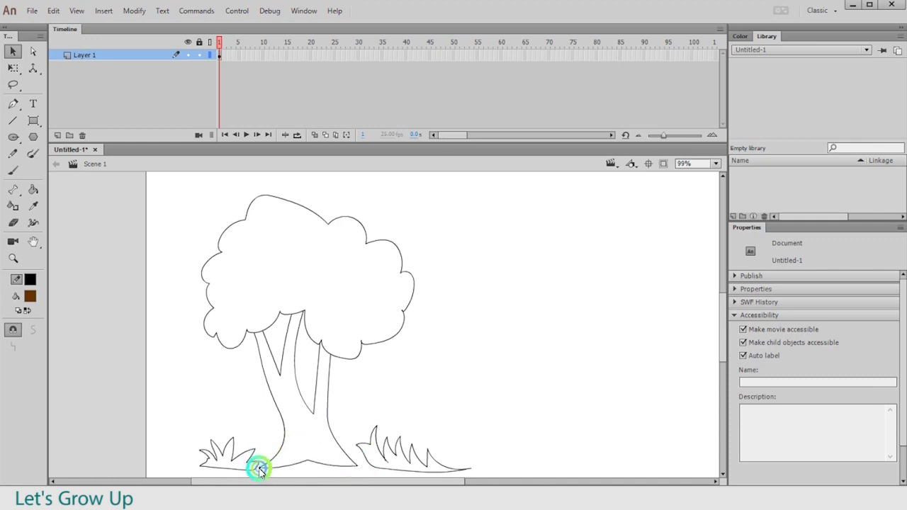
{"action": "key", "text": "k"}
{"action": "left_click", "coordinate": [309, 443]}
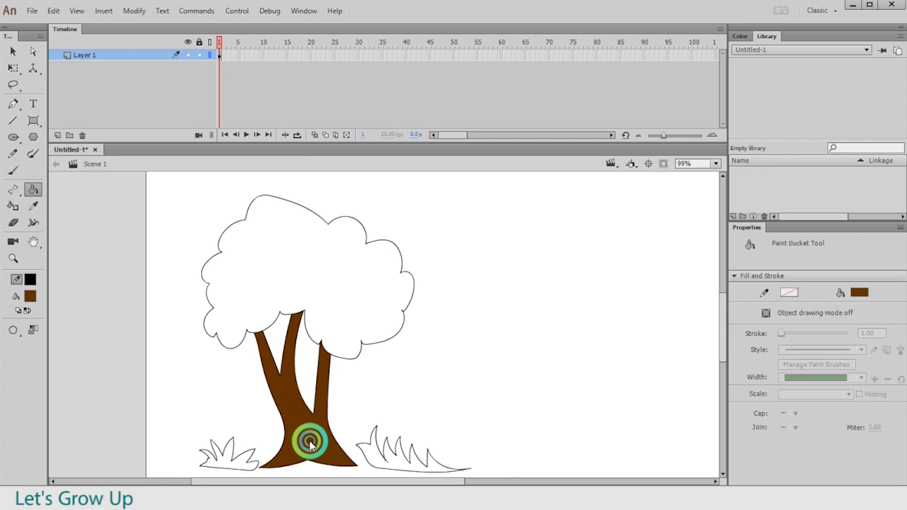
- Choose a darker olive green fill and apply it to the crown and both grass clumps
{"action": "left_click", "coordinate": [30, 296]}
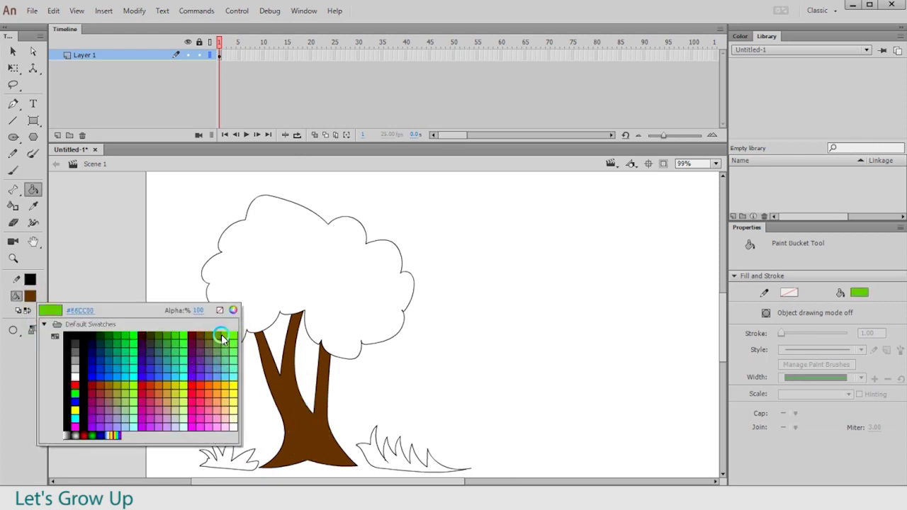
{"action": "left_click", "coordinate": [217, 337]}
{"action": "left_click", "coordinate": [292, 293]}
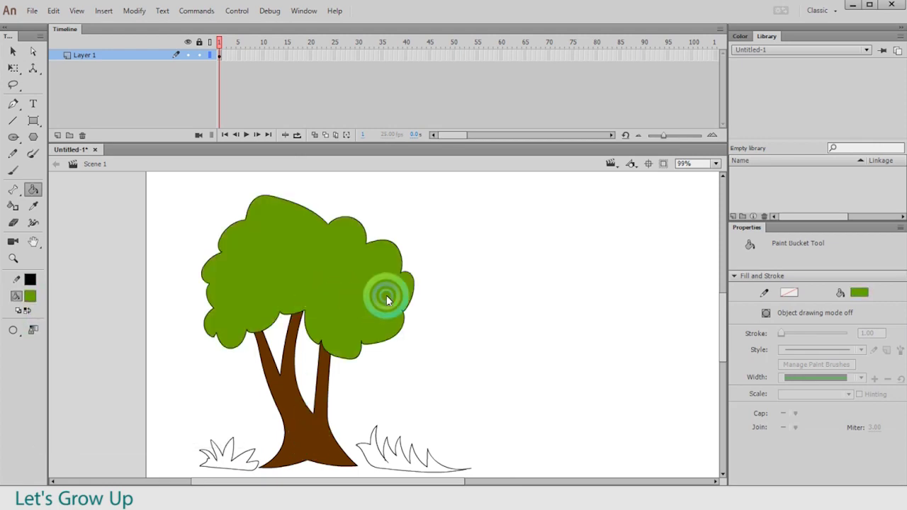
{"action": "left_click", "coordinate": [395, 461]}
{"action": "left_click", "coordinate": [237, 451]}
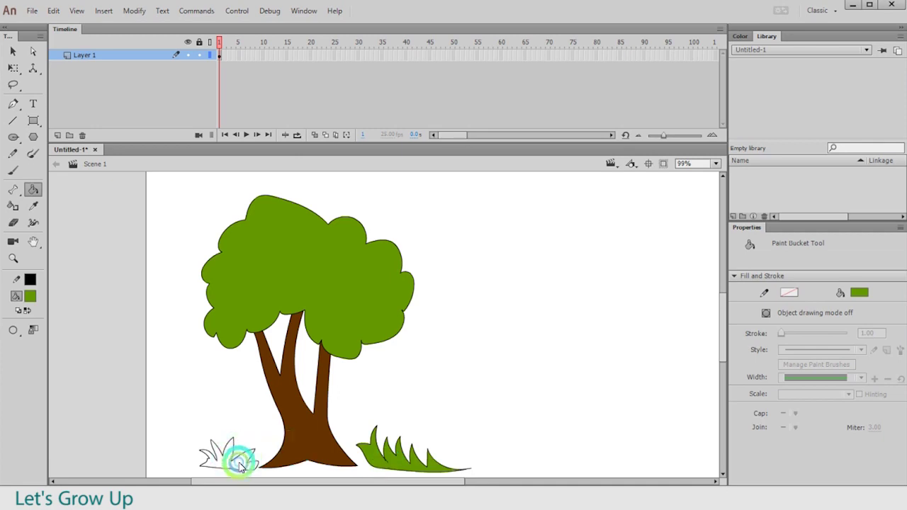
{"action": "left_click", "coordinate": [367, 398]}
{"action": "key", "text": "v"}
{"action": "left_click", "coordinate": [423, 354]}
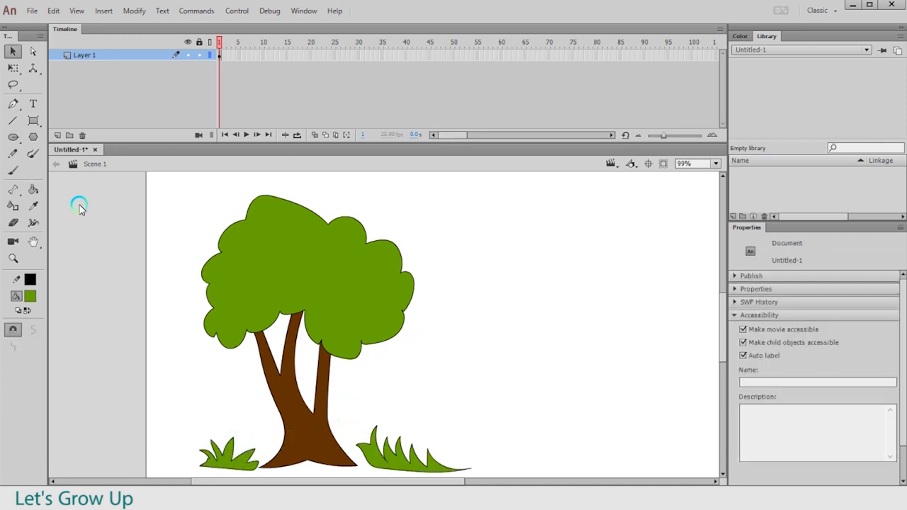
- Draw a cloud from three overlapping ovals in the empty area right of the tree with the Oval tool
{"action": "left_click", "coordinate": [31, 124]}
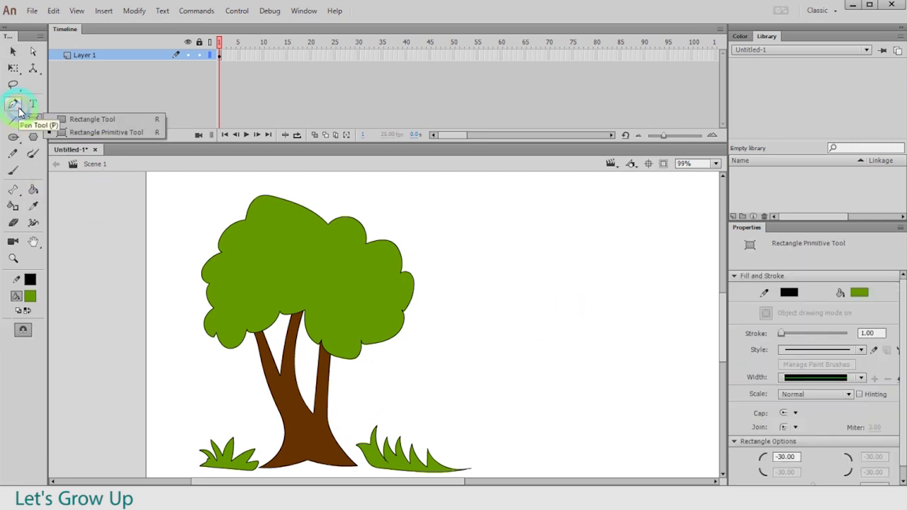
{"action": "left_click", "coordinate": [11, 122]}
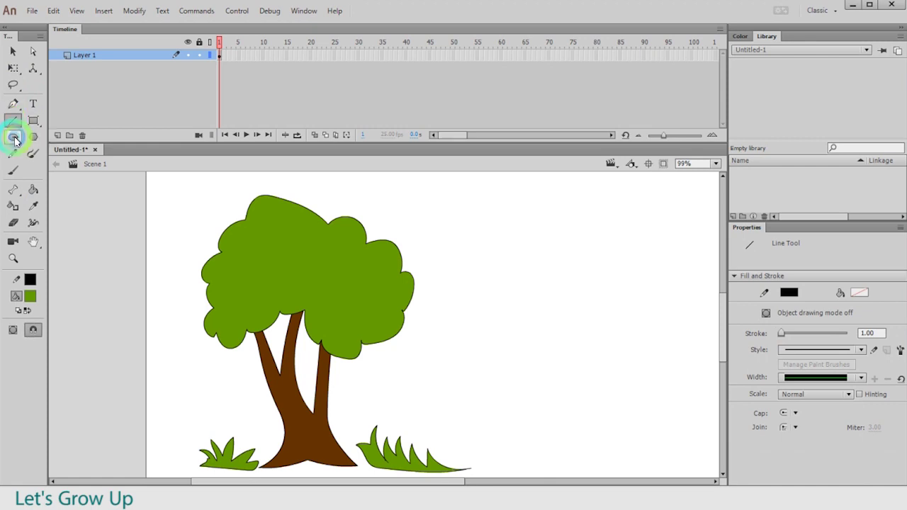
{"action": "left_click", "coordinate": [13, 137]}
{"action": "left_click", "coordinate": [47, 136]}
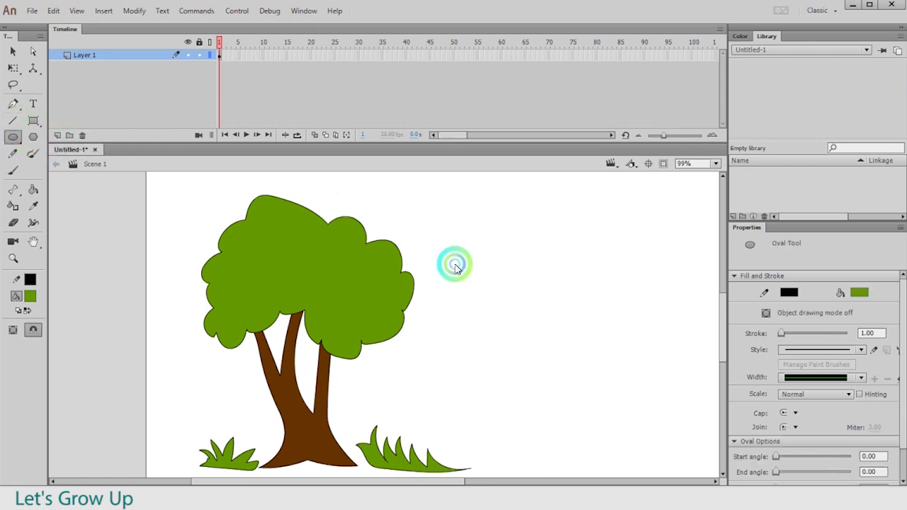
{"action": "left_click_drag", "start_coordinate": [513, 300], "coordinate": [570, 320]}
{"action": "left_click_drag", "start_coordinate": [543, 282], "coordinate": [599, 314]}
{"action": "left_click_drag", "start_coordinate": [544, 305], "coordinate": [616, 321]}
- Build a second cloud from overlapping ovals above and to the right of the first one
{"action": "key", "text": "space"}
{"action": "left_click_drag", "start_coordinate": [626, 332], "coordinate": [531, 340]}
{"action": "mouse_move", "coordinate": [470, 232]}
{"action": "left_mouse_down"}
{"action": "mouse_move", "coordinate": [510, 251]}
{"action": "mouse_move", "coordinate": [581, 257]}
{"action": "left_mouse_up"}
{"action": "left_click_drag", "start_coordinate": [516, 213], "coordinate": [561, 245]}
{"action": "left_click_drag", "start_coordinate": [492, 243], "coordinate": [544, 265]}
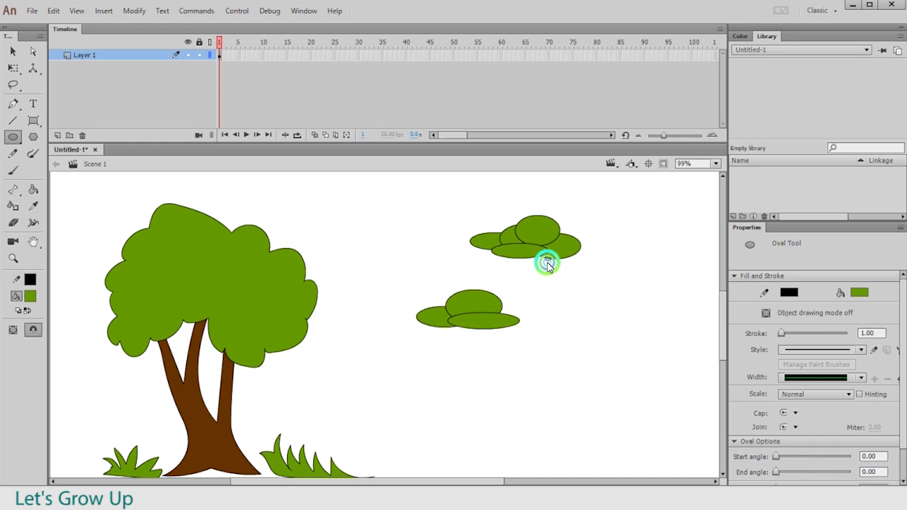
- Delete the black outlines of both clouds so only their fills are left
{"action": "key", "text": "v"}
{"action": "left_click_drag", "start_coordinate": [392, 205], "coordinate": [688, 374]}
{"action": "left_click", "coordinate": [645, 309]}
{"action": "double_click", "coordinate": [543, 247]}
{"action": "key", "text": "Delete"}
{"action": "double_click", "coordinate": [484, 317]}
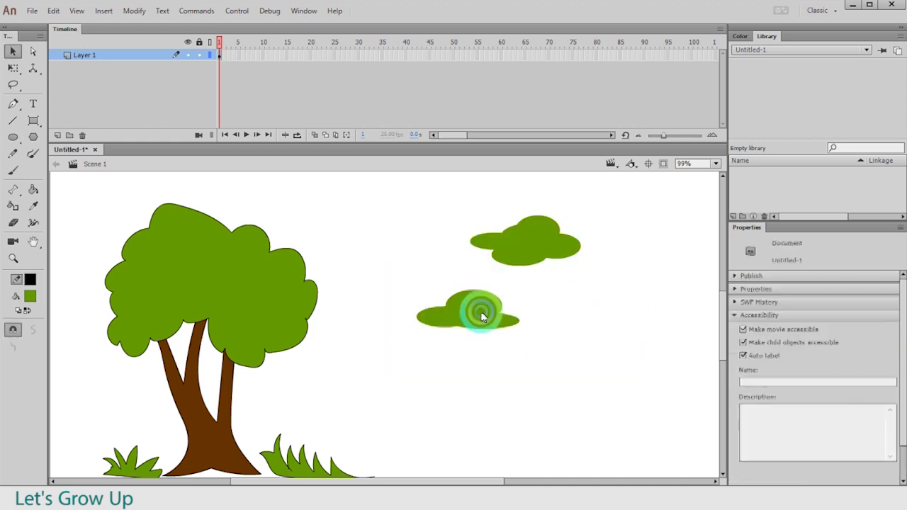
{"action": "key", "text": "Delete"}
- Recolour the fills of both clouds to cyan #00FFFF
{"action": "left_click", "coordinate": [468, 305]}
{"action": "left_click", "coordinate": [30, 296]}
{"action": "left_click", "coordinate": [124, 343]}
{"action": "left_click", "coordinate": [131, 379]}
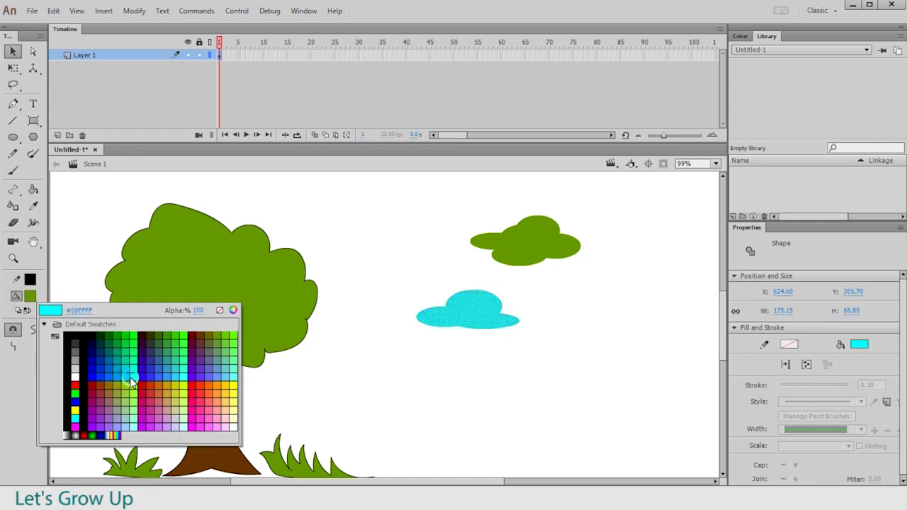
{"action": "left_click", "coordinate": [533, 246]}
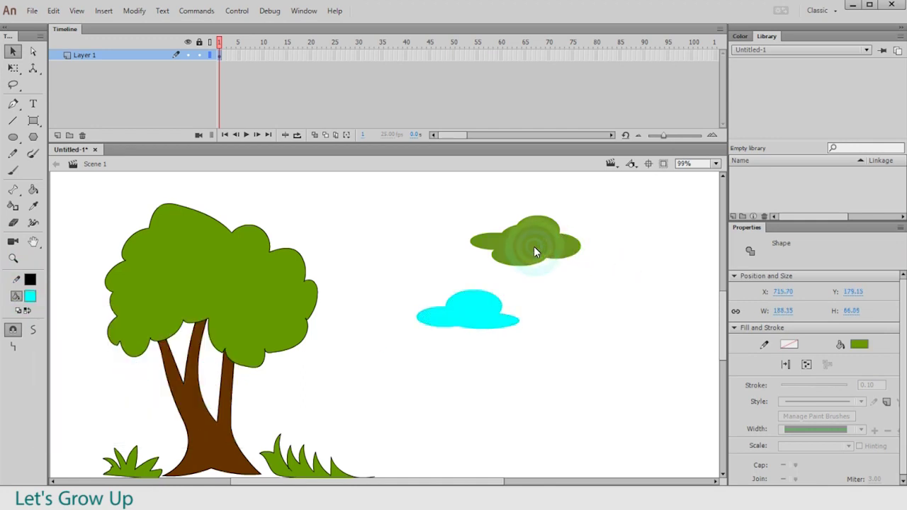
{"action": "key", "text": "k"}
{"action": "left_click", "coordinate": [537, 248]}
- Move the upper cloud horizontally farther away from the tree, to about X 880.70, and deselect it
{"action": "key", "text": "v"}
{"action": "left_click_drag", "start_coordinate": [536, 247], "coordinate": [640, 258]}
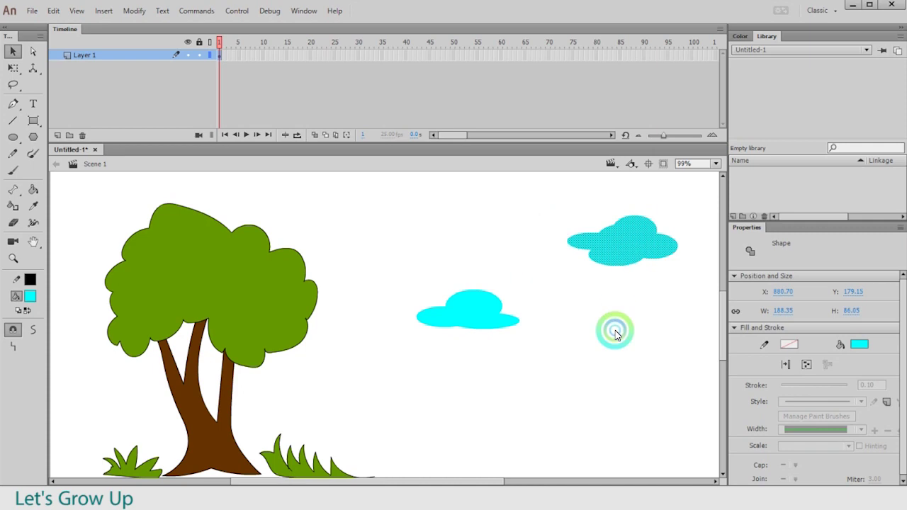
{"action": "key", "text": "ctrl+minus"}
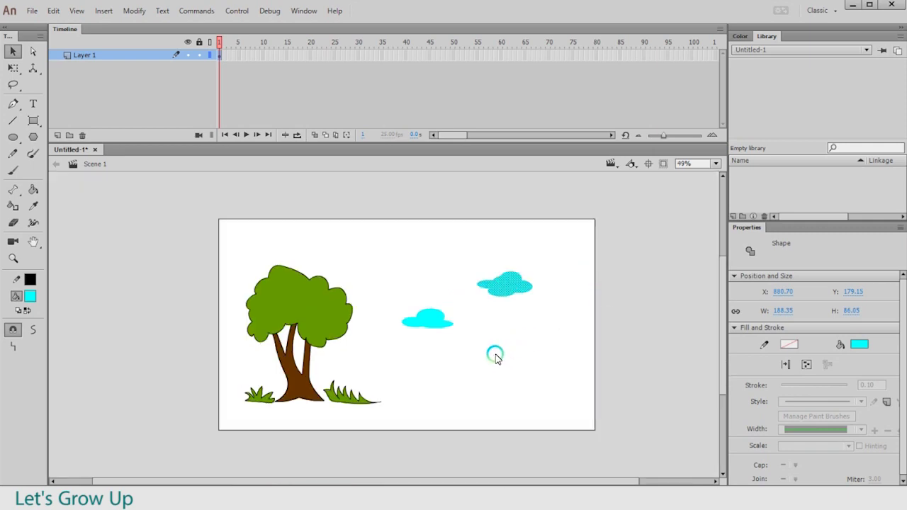
{"action": "left_click", "coordinate": [494, 358]}
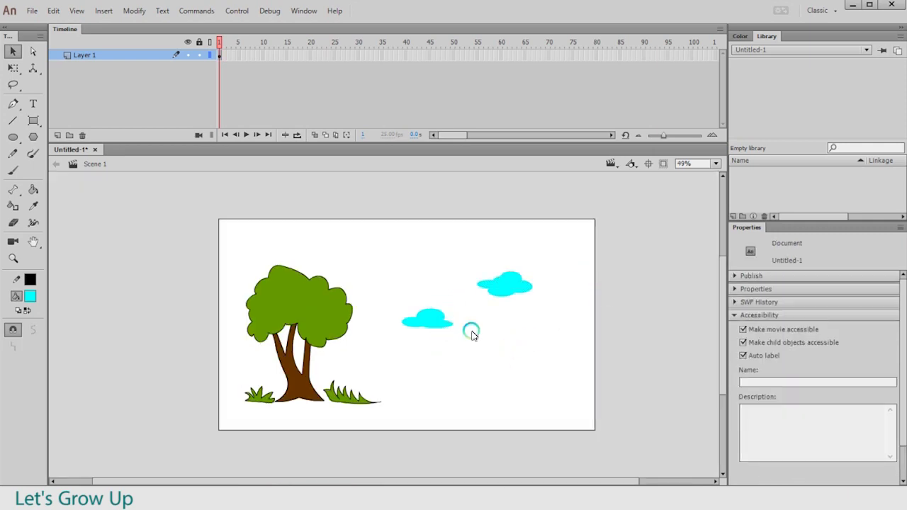
- Delete the black outlines of the tree crown, trunk and grass clumps
{"action": "scroll", "coordinate": [470, 344], "scroll_direction": "right", "scroll_amount": 2}
{"action": "scroll", "coordinate": [469, 344], "scroll_direction": "right", "scroll_amount": 1}
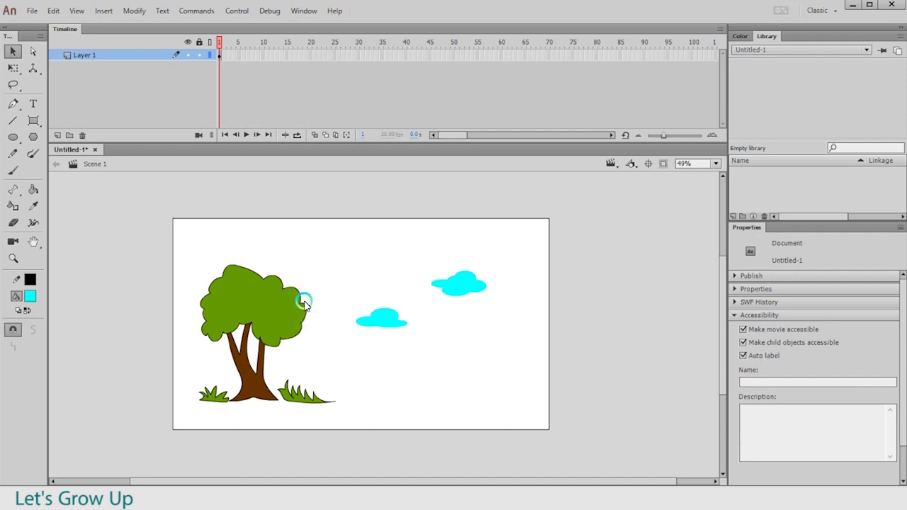
{"action": "left_click", "coordinate": [303, 301]}
{"action": "double_click", "coordinate": [302, 301]}
{"action": "key", "text": "Delete"}
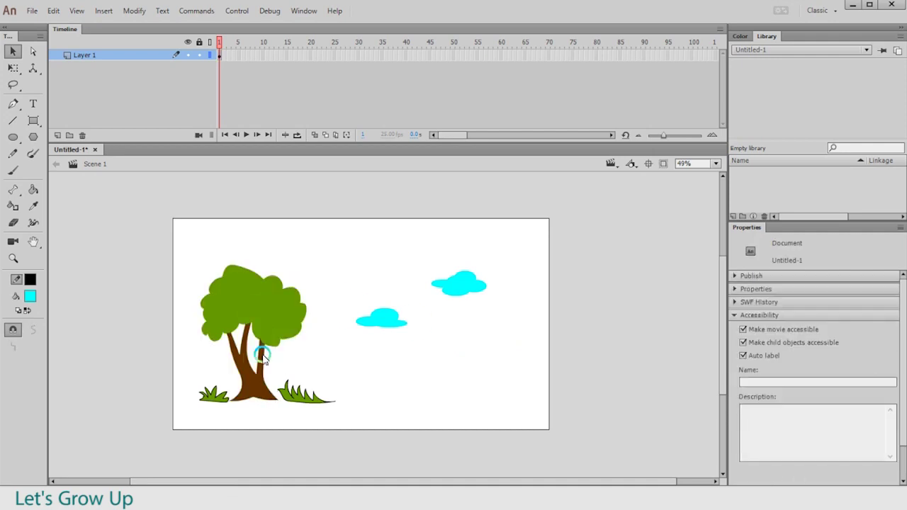
{"action": "left_click", "coordinate": [447, 324]}
- Select all the artwork on the stage, including the tree, grass clumps and both clouds
{"action": "left_click", "coordinate": [195, 253]}
{"action": "left_click_drag", "start_coordinate": [157, 211], "coordinate": [606, 451]}
{"action": "left_click_drag", "start_coordinate": [561, 206], "coordinate": [173, 442]}
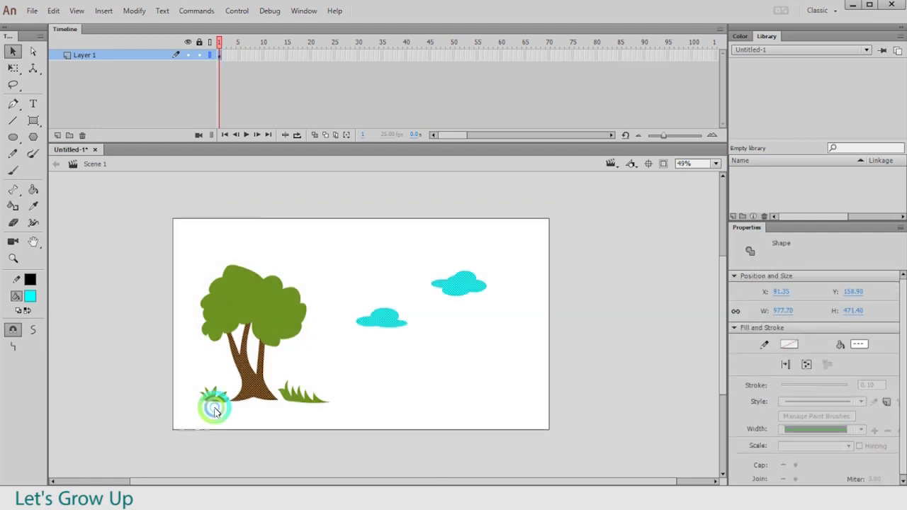
{"action": "left_click", "coordinate": [241, 379]}
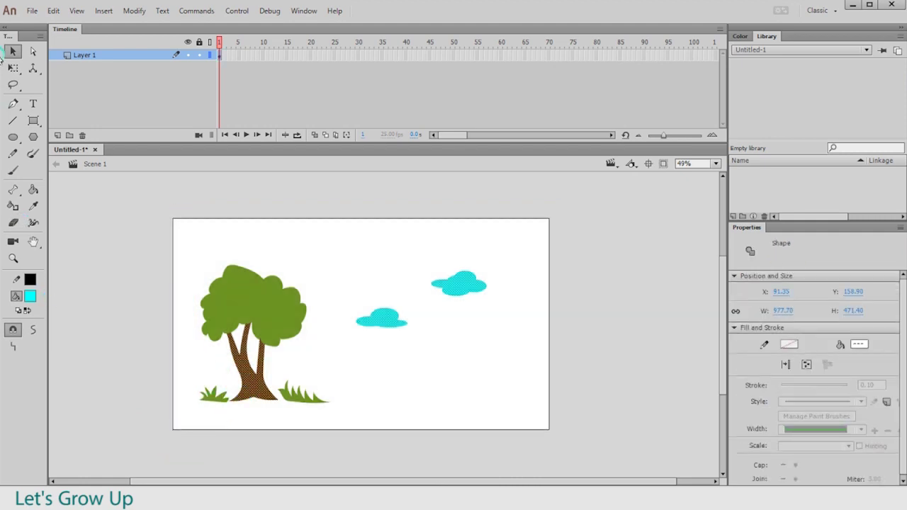
{"action": "left_click", "coordinate": [438, 369]}
{"action": "left_click_drag", "start_coordinate": [140, 216], "coordinate": [549, 445]}
{"action": "left_click", "coordinate": [763, 38]}
{"action": "left_click", "coordinate": [757, 84]}
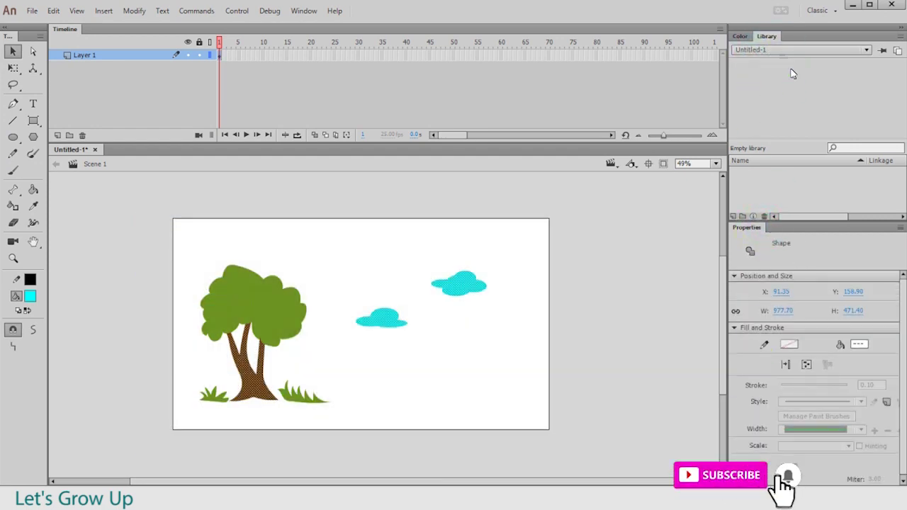
- Enlarge the Library panel's item list by lowering its border with the Properties panel
{"action": "left_click", "coordinate": [749, 229]}
{"action": "left_click", "coordinate": [745, 219]}
{"action": "left_click", "coordinate": [747, 223]}
{"action": "key", "text": "F8"}
{"action": "left_click_drag", "start_coordinate": [748, 226], "coordinate": [741, 367]}
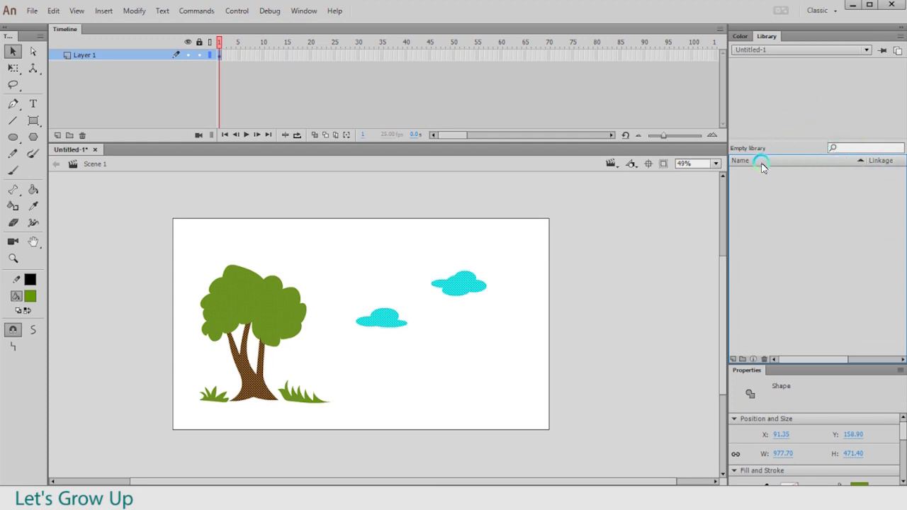
{"action": "left_click_drag", "start_coordinate": [141, 193], "coordinate": [573, 457]}
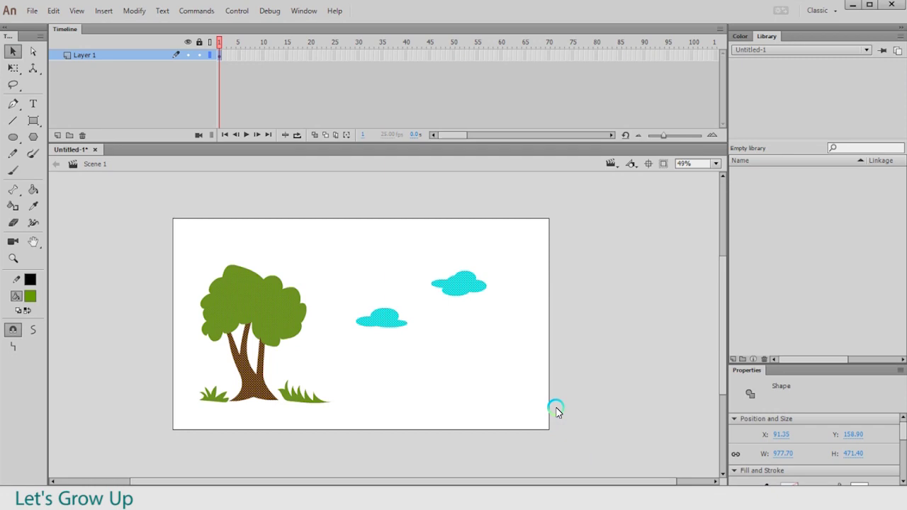
{"action": "left_click_drag", "start_coordinate": [173, 220], "coordinate": [548, 434]}
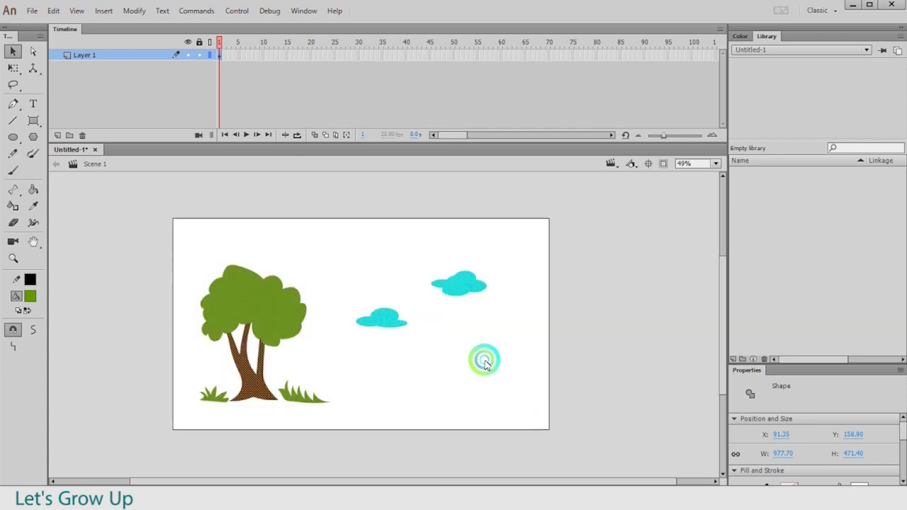
{"action": "left_click", "coordinate": [328, 264]}
- Convert the tree together with both grass clumps into a Graphic symbol named Gr_Tree
{"action": "left_click_drag", "start_coordinate": [97, 219], "coordinate": [338, 432]}
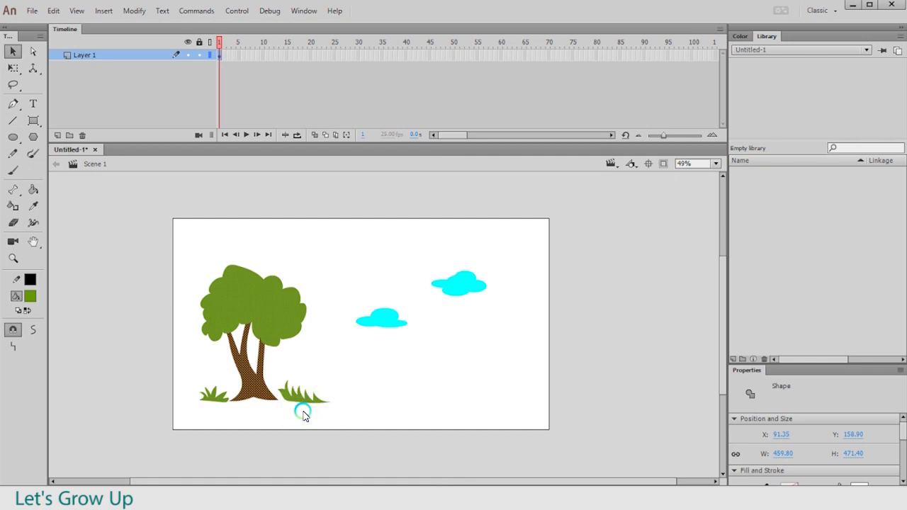
{"action": "key", "text": "F8"}
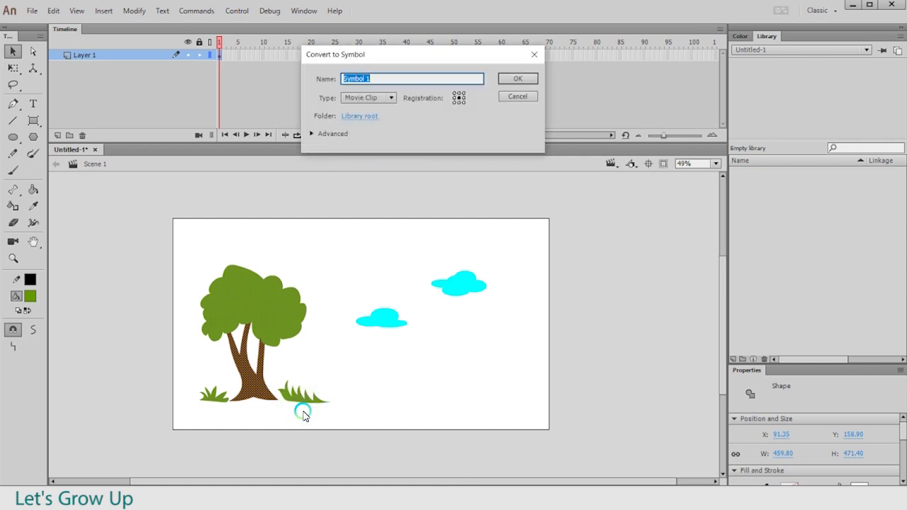
{"action": "left_click_drag", "start_coordinate": [422, 55], "coordinate": [544, 192]}
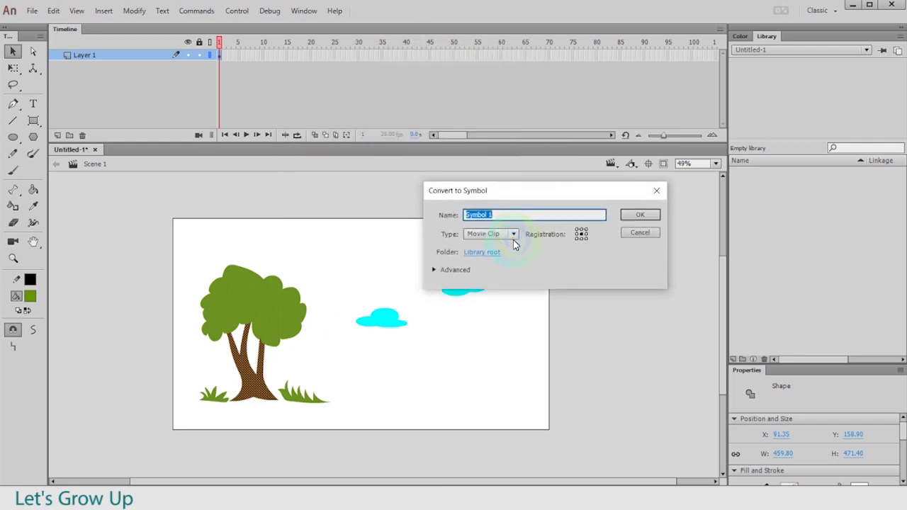
{"action": "left_click", "coordinate": [513, 236]}
{"action": "left_click", "coordinate": [482, 244]}
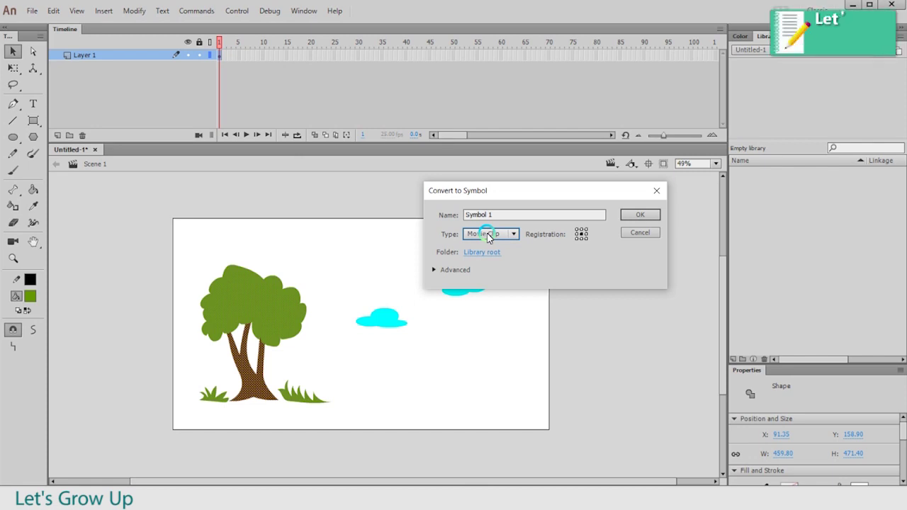
{"action": "left_click", "coordinate": [488, 235]}
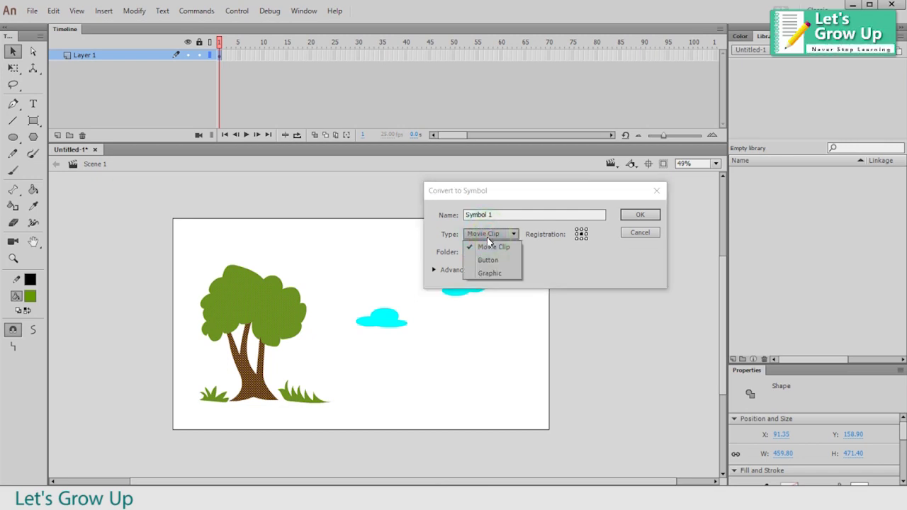
{"action": "left_click", "coordinate": [487, 261]}
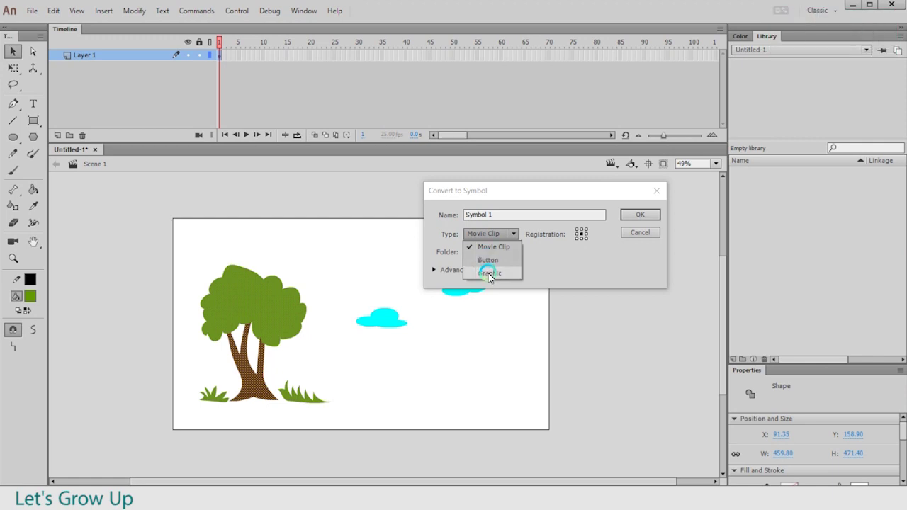
{"action": "left_click", "coordinate": [489, 274]}
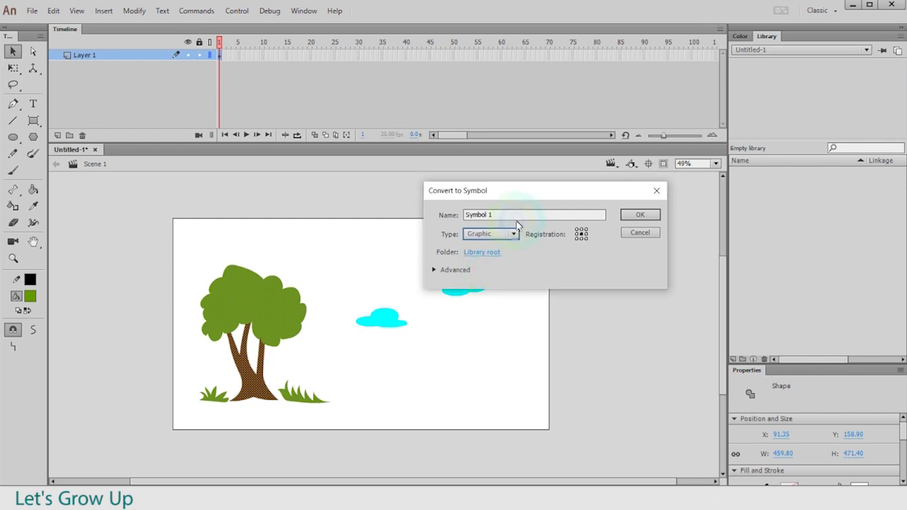
{"action": "left_click_drag", "start_coordinate": [506, 213], "coordinate": [459, 224]}
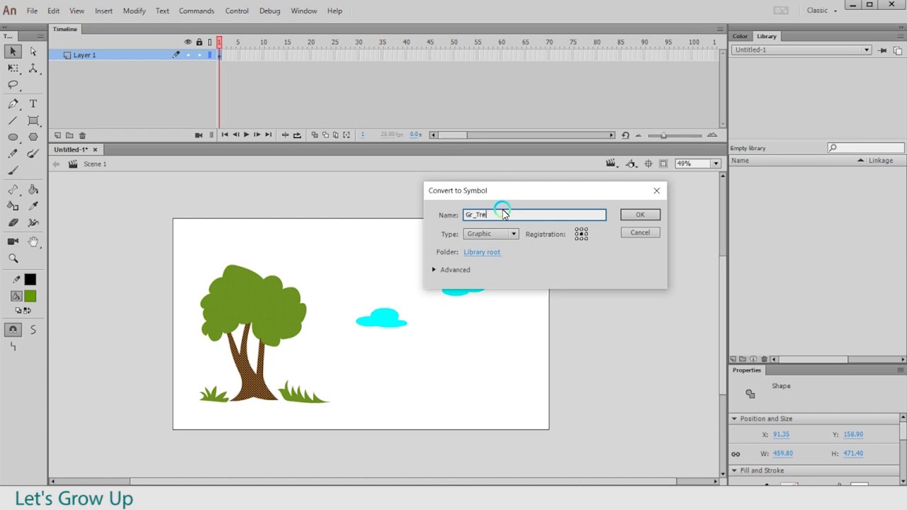
{"action": "key", "text": "Return"}
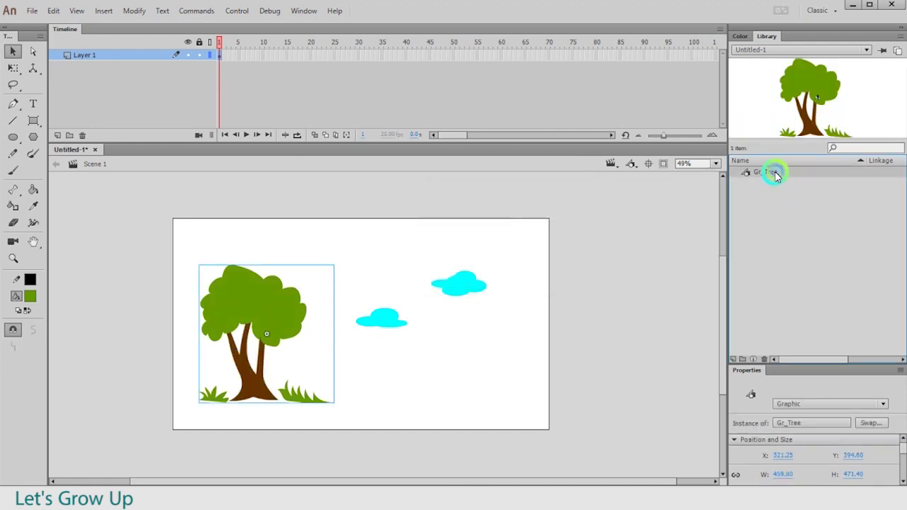
- Delete the tree instance from the stage and place a new Gr_Tree instance from the library in the same area
{"action": "left_click", "coordinate": [151, 273]}
{"action": "left_click", "coordinate": [283, 396]}
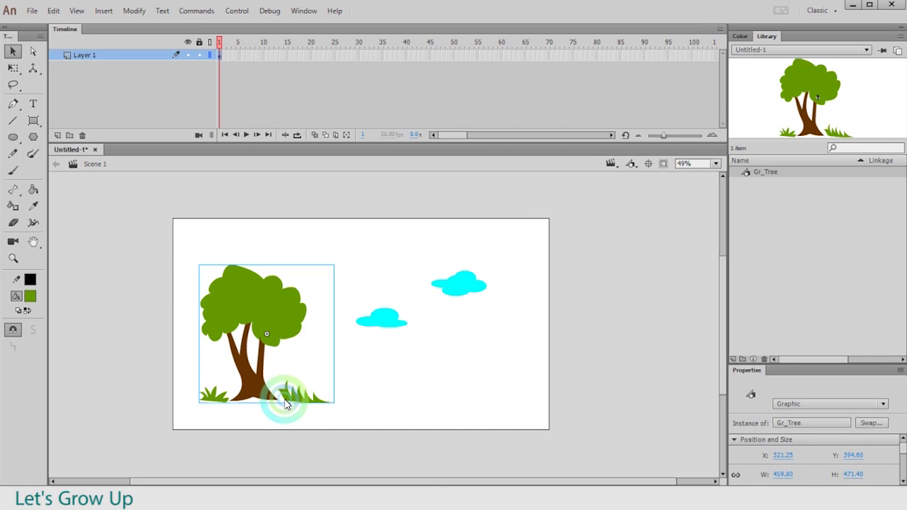
{"action": "key", "text": "Delete"}
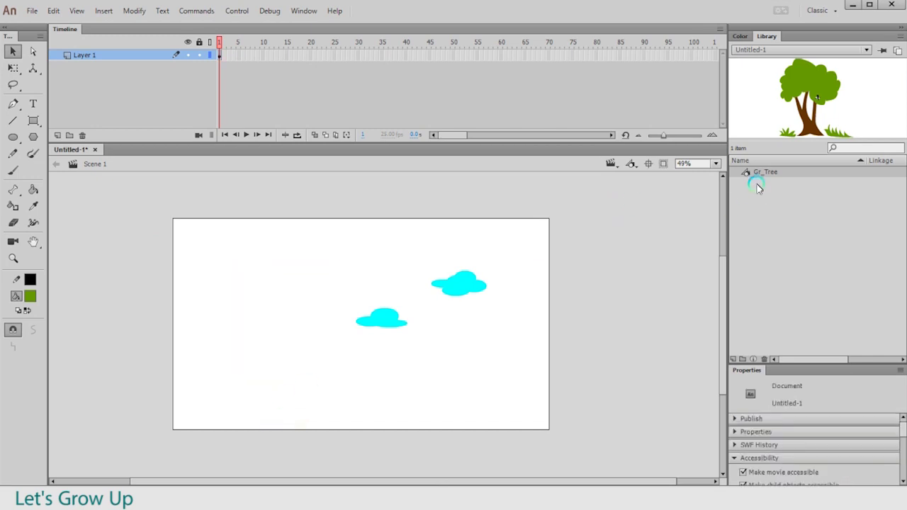
{"action": "left_click_drag", "start_coordinate": [753, 176], "coordinate": [292, 322]}
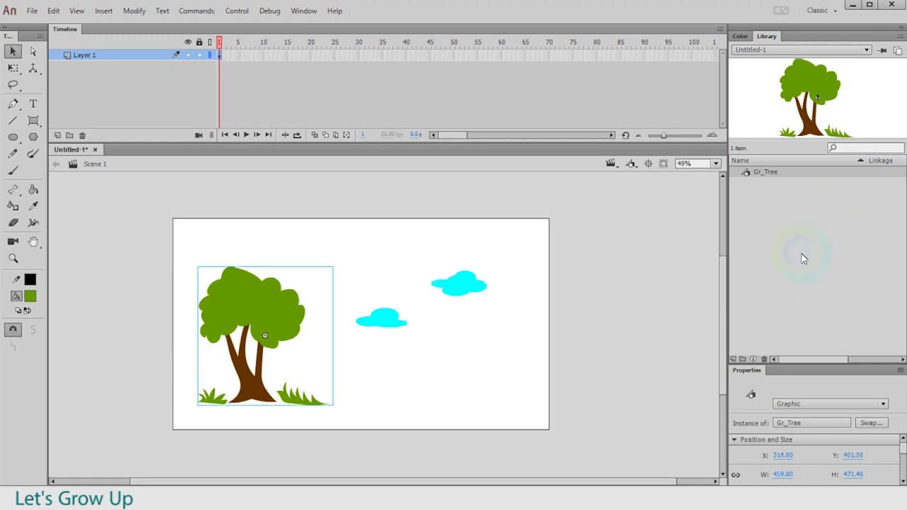
- Select the tree symbol and both cloud shapes together on the stage
{"action": "left_click", "coordinate": [305, 208]}
{"action": "left_click_drag", "start_coordinate": [167, 214], "coordinate": [548, 429]}
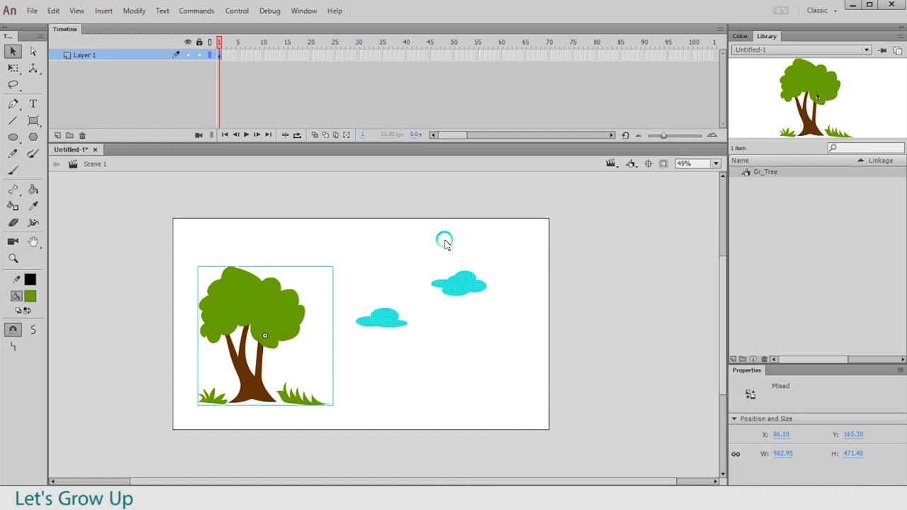
{"action": "left_click", "coordinate": [314, 245]}
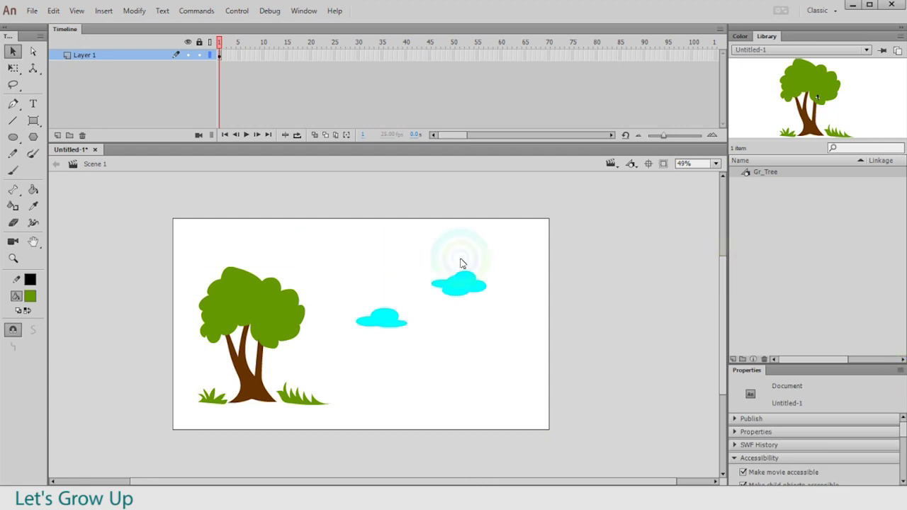
{"action": "left_click_drag", "start_coordinate": [157, 225], "coordinate": [537, 447]}
{"action": "left_click", "coordinate": [218, 222]}
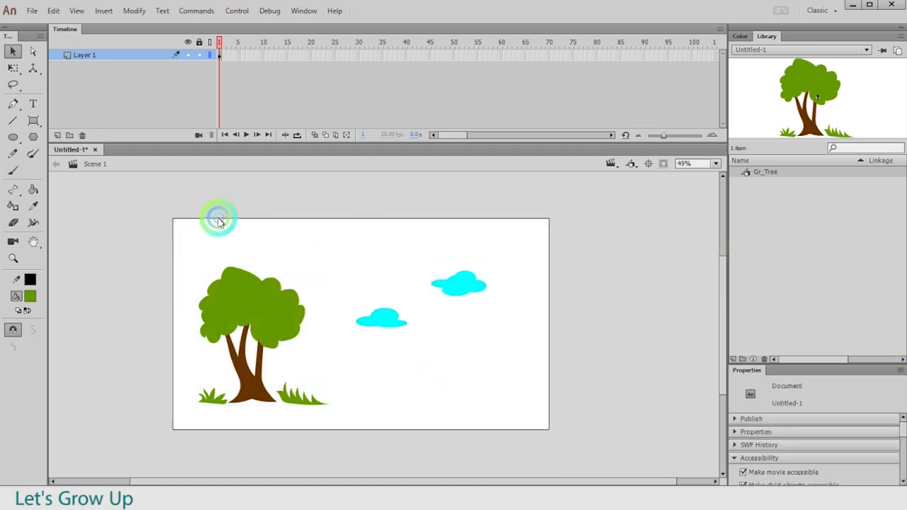
{"action": "left_click_drag", "start_coordinate": [148, 209], "coordinate": [599, 462]}
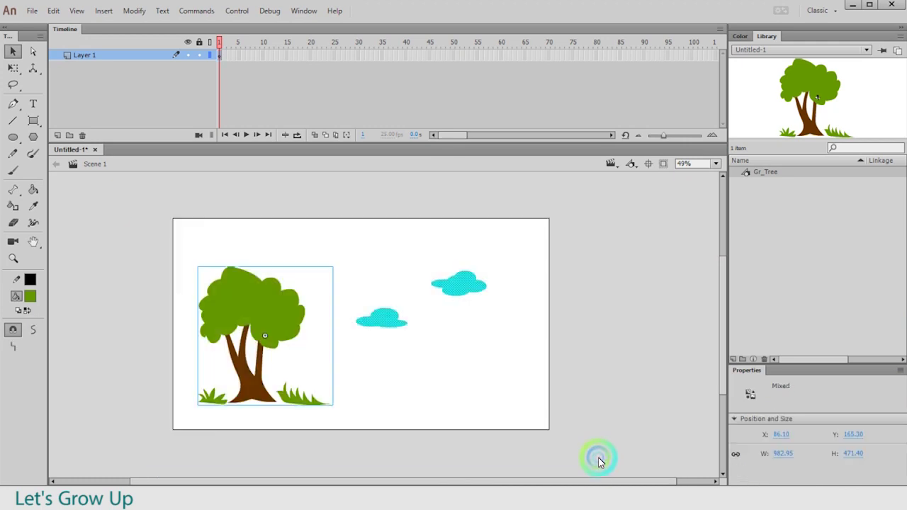